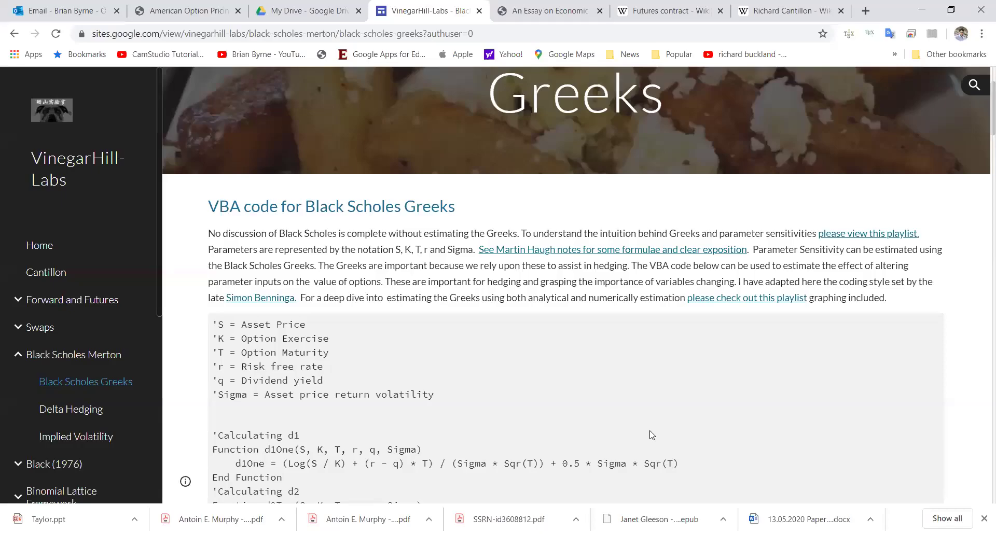
Open the linked Option Greeks playlist video, skim ahead to its Black Scholes chart sheet, and return
scroll(589, 327, up, 2)
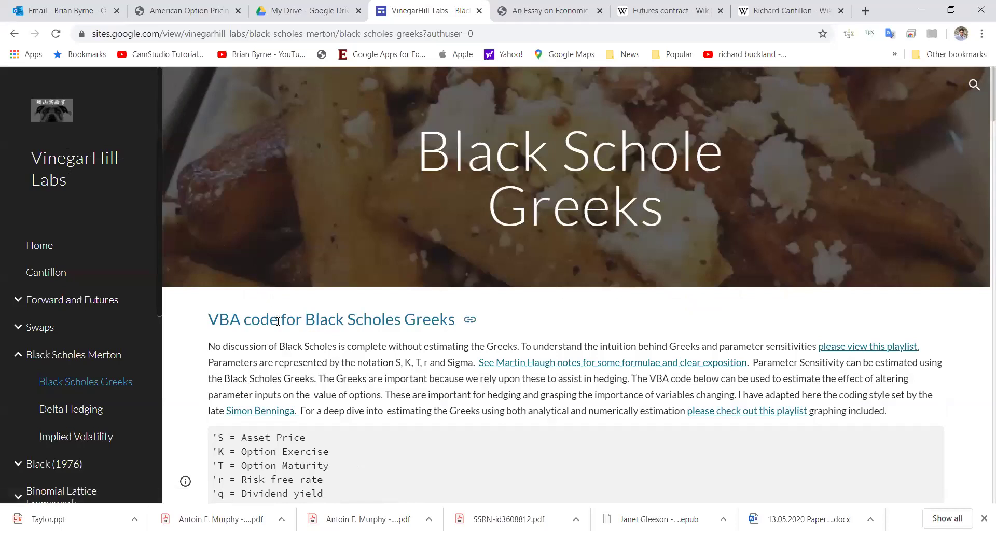
scroll(278, 322, down, 20)
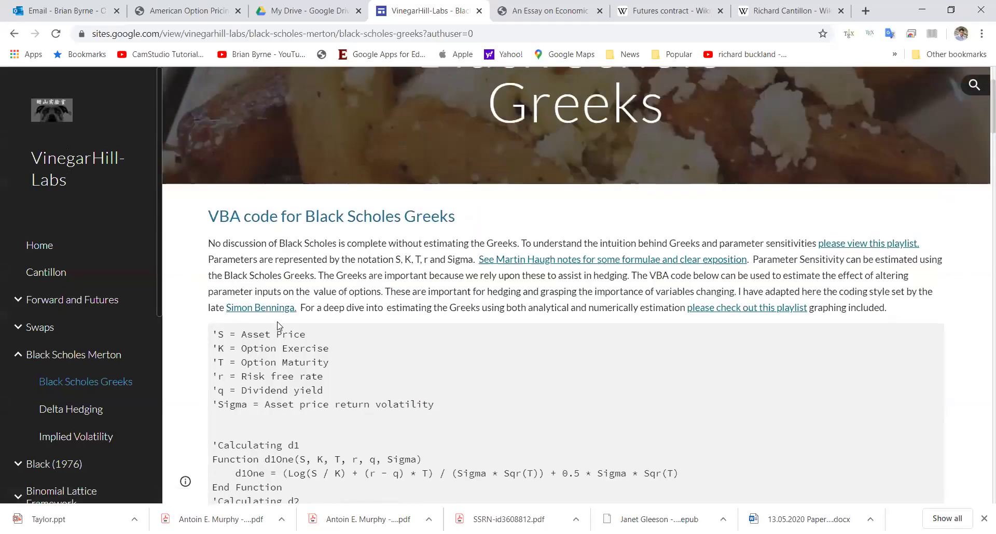
scroll(279, 326, down, 3)
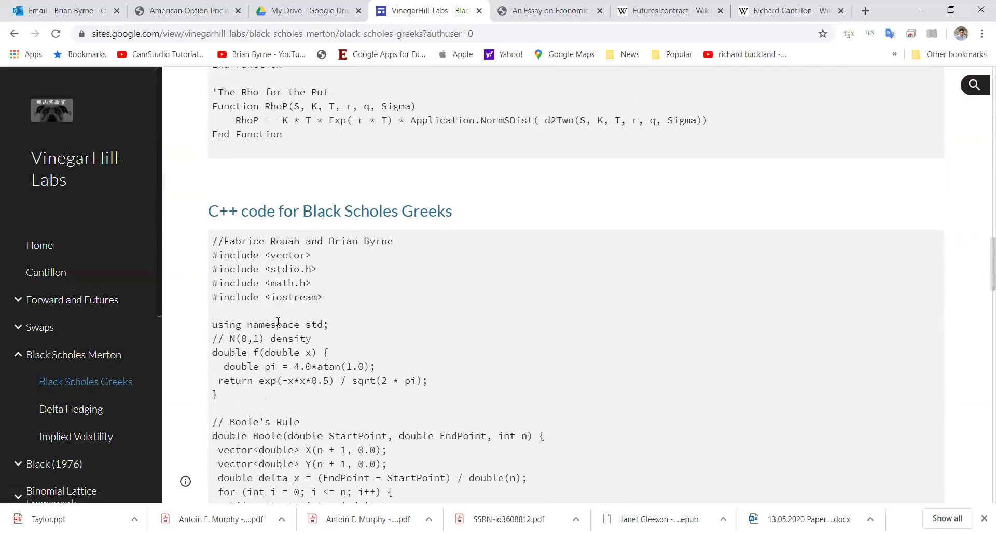
scroll(278, 322, down, 20)
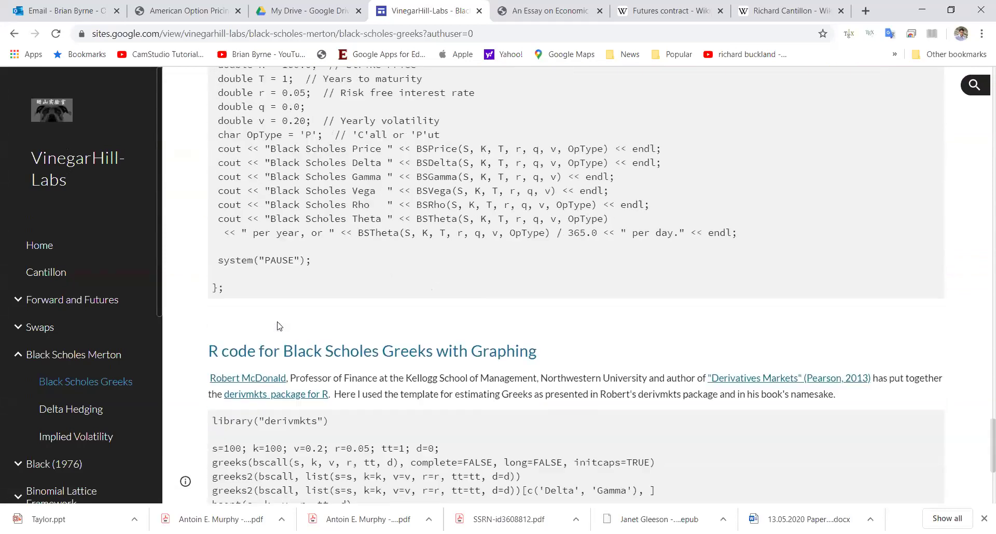
scroll(277, 326, down, 1)
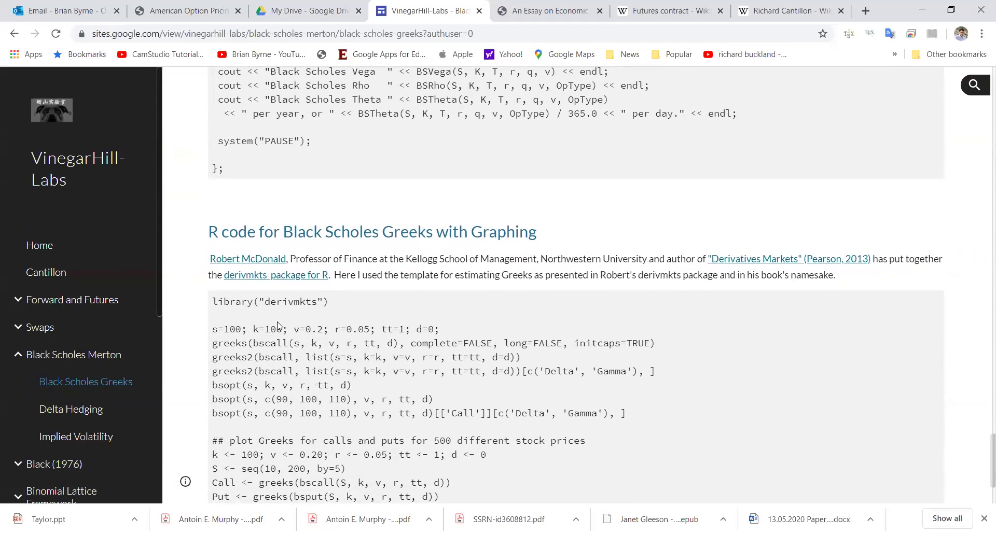
scroll(278, 325, up, 20)
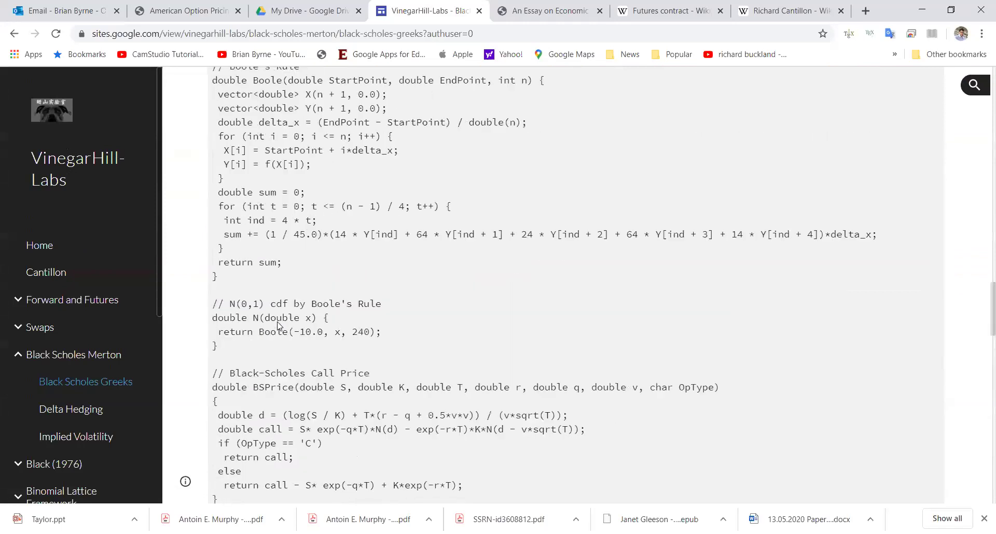
scroll(278, 321, up, 4)
scroll(278, 321, down, 4)
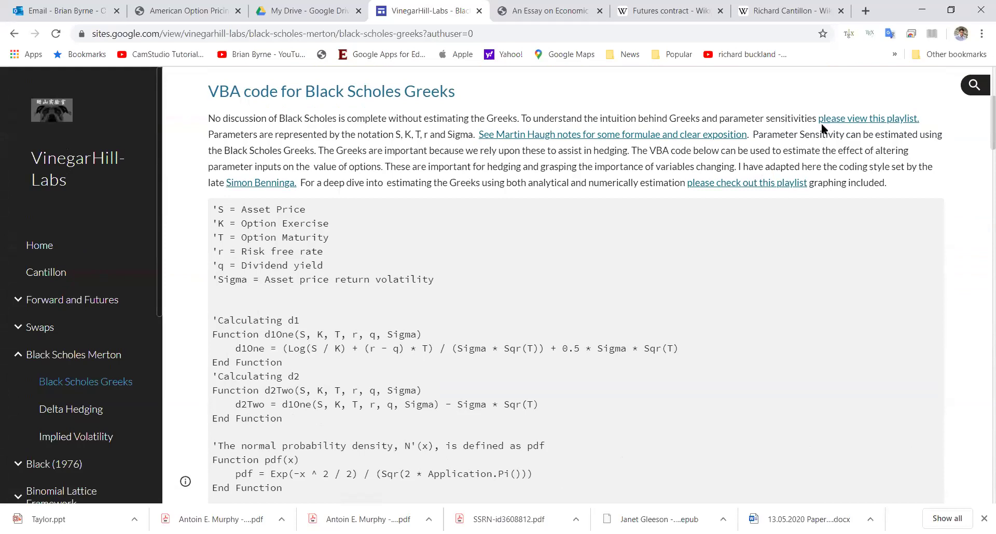
click(854, 119)
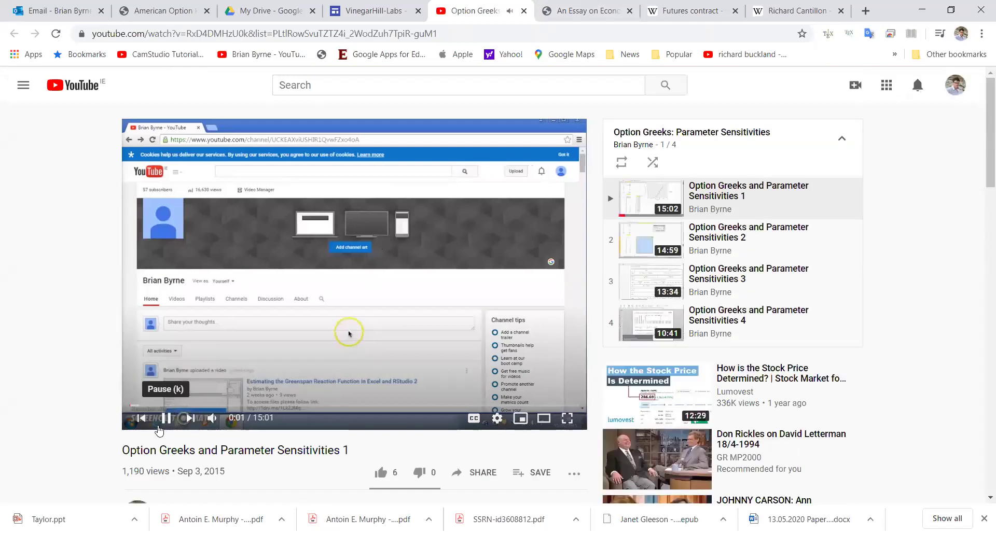
click(174, 415)
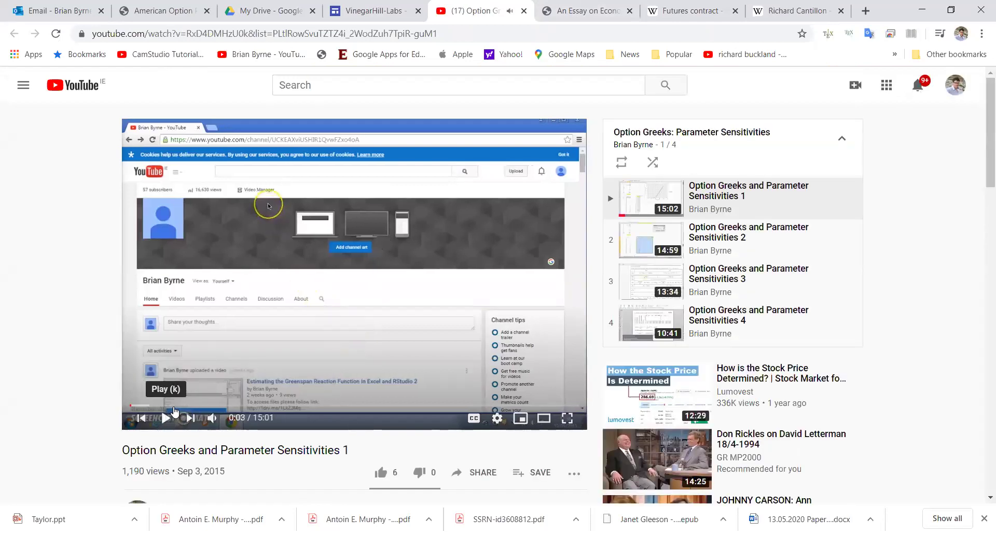
click(175, 410)
click(205, 407)
click(233, 406)
click(295, 405)
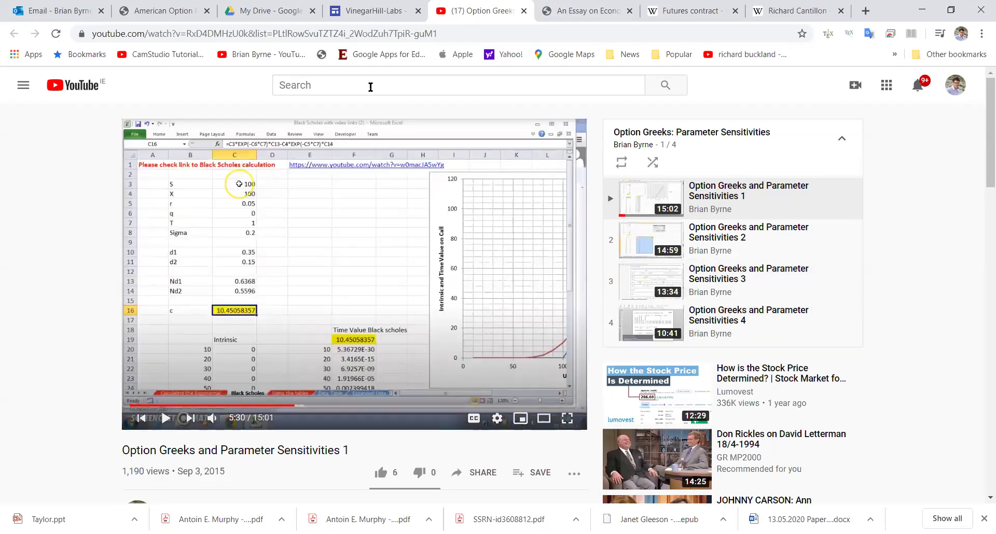
click(361, 14)
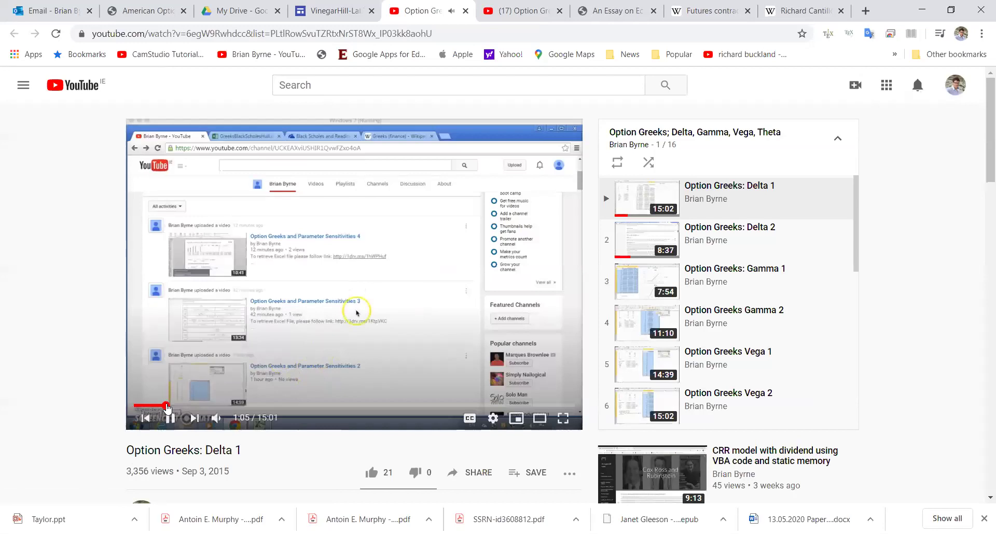
Skim the Option Greeks: Delta 1 video to its Greeks table, pausing at 2:25
click(182, 405)
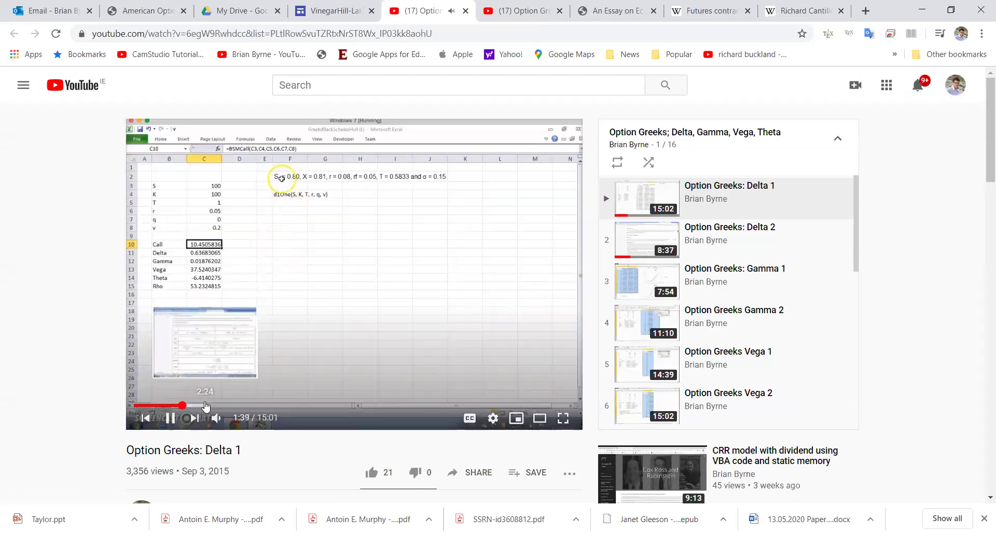
click(206, 405)
click(171, 421)
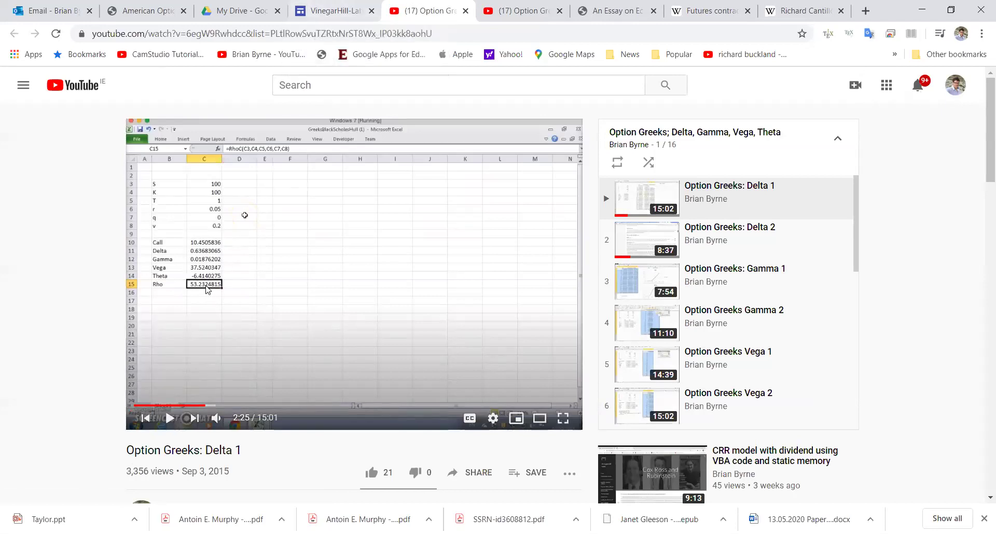
click(338, 17)
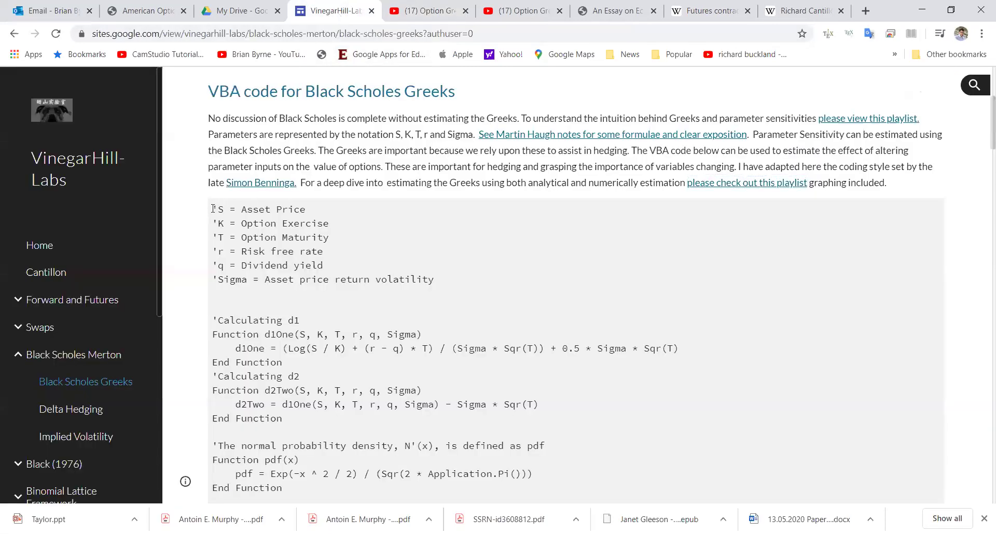
Select the whole Black Scholes Greeks VBA code block, through RhoP's End Function
drag(213, 209, 356, 326)
scroll(356, 324, up, 20)
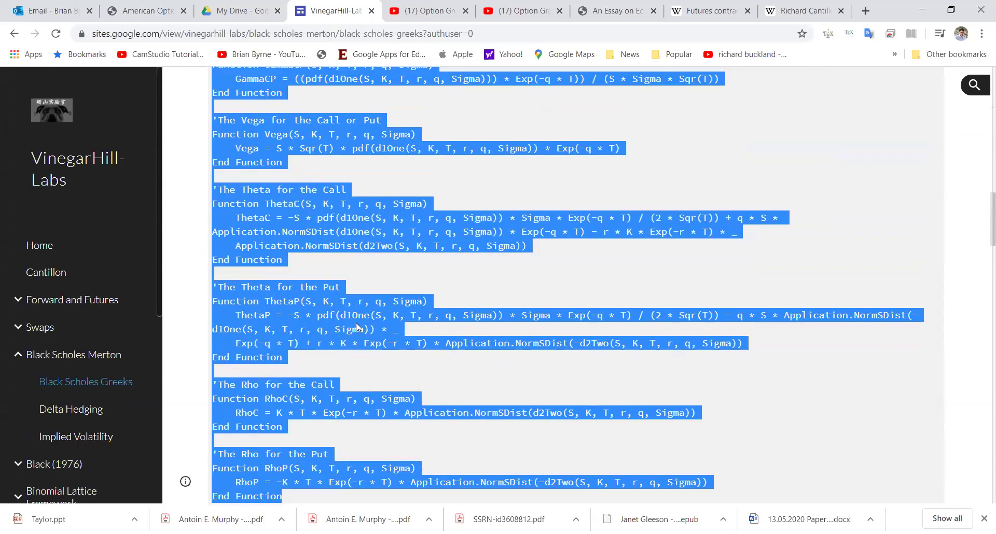
scroll(356, 324, up, 5)
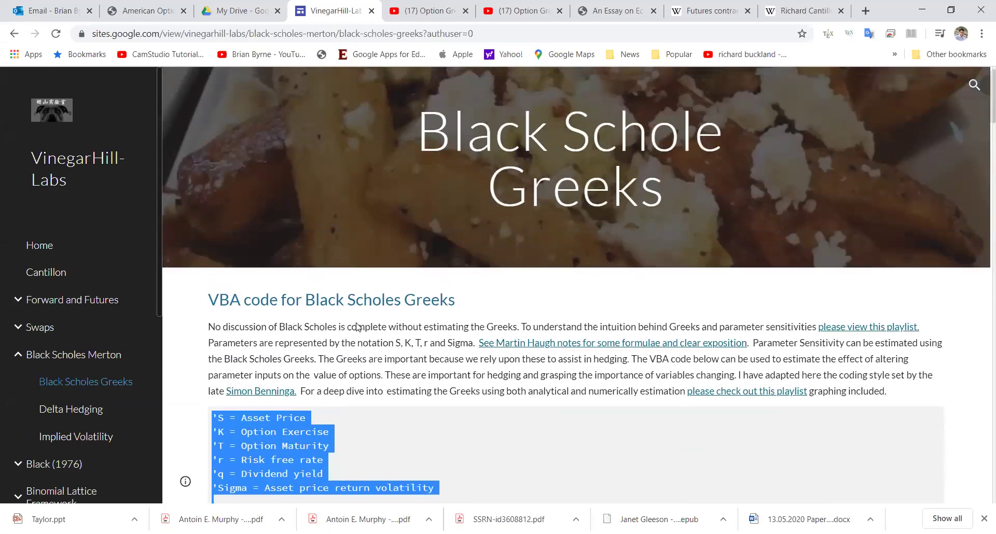
scroll(347, 465, down, 3)
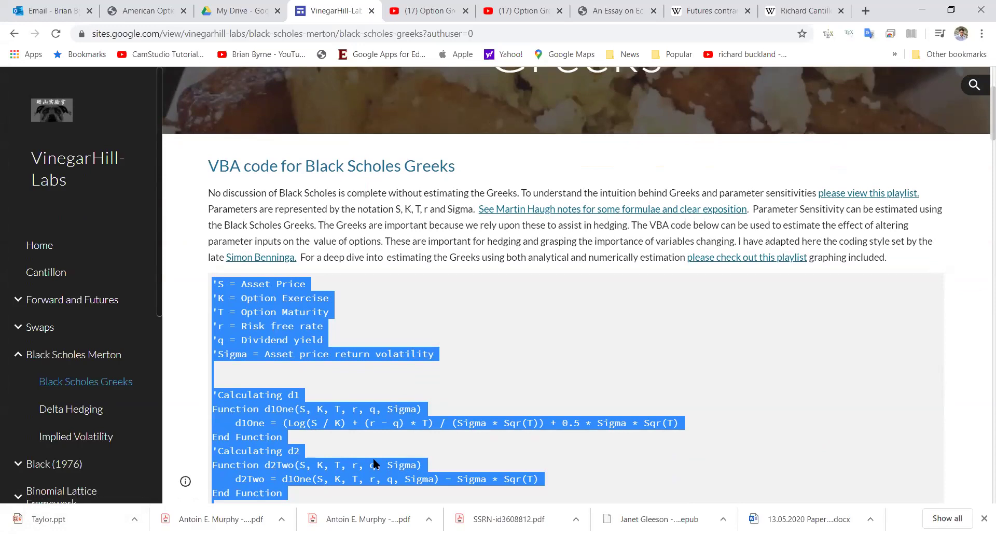
key(alt+Tab)
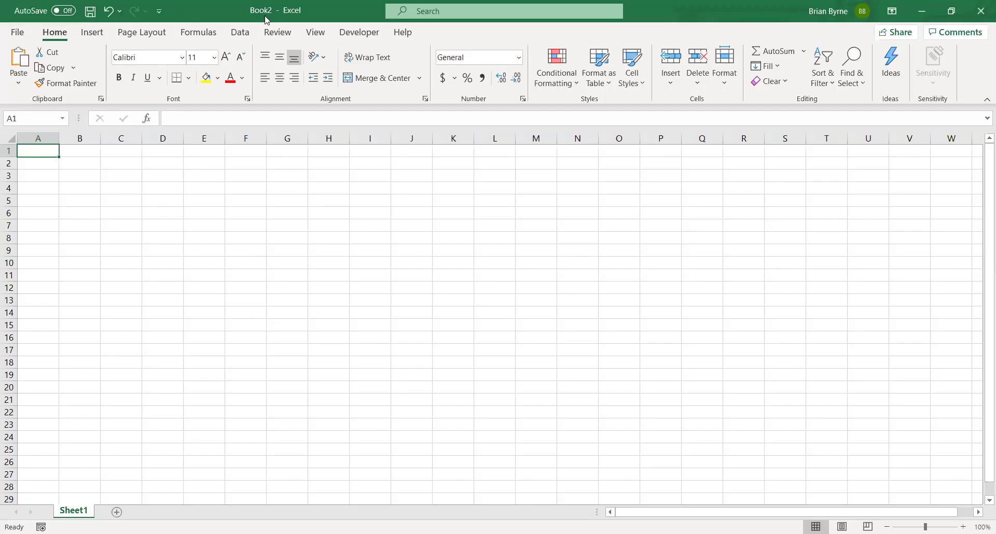
Open the Visual Basic editor from the Developer tab and select VBAProject (Book2)
click(348, 34)
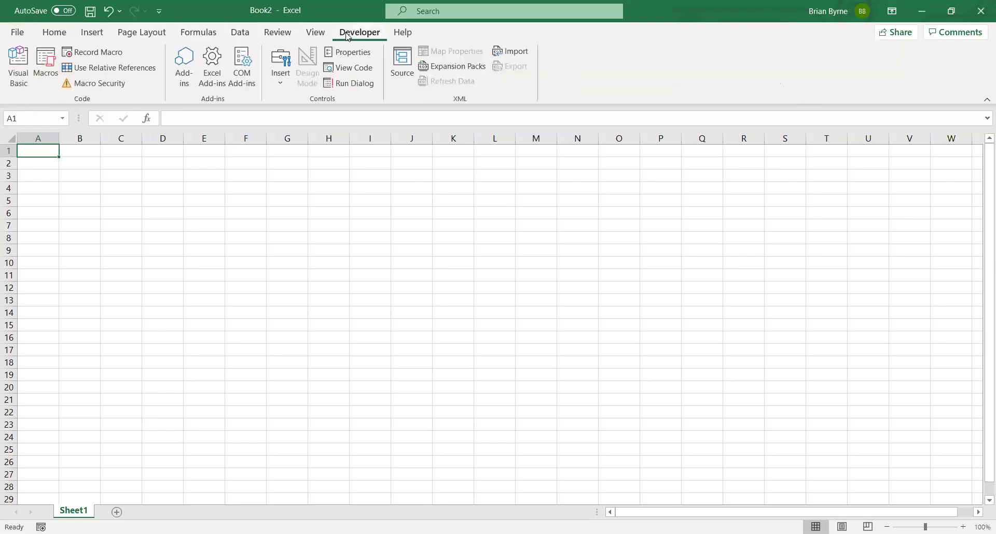
click(18, 70)
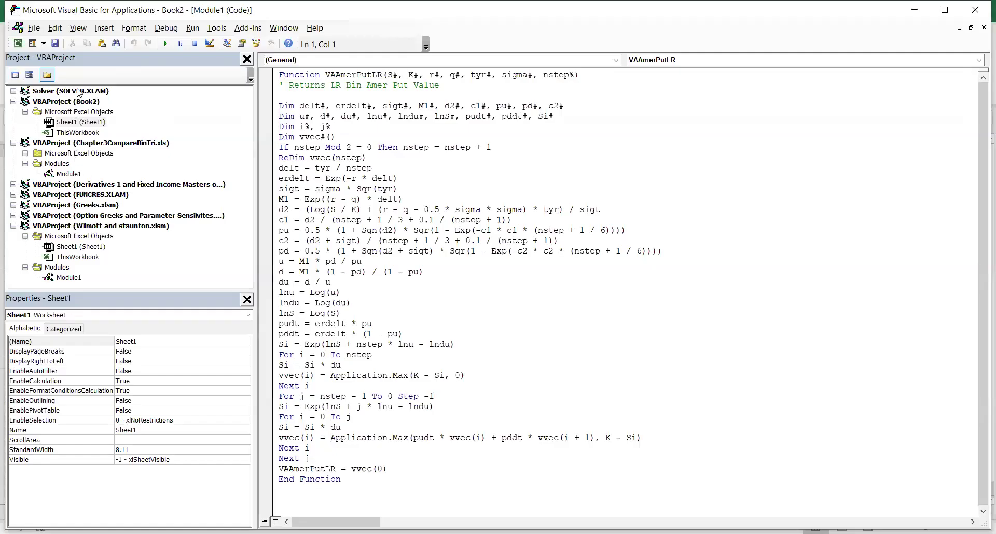
click(57, 102)
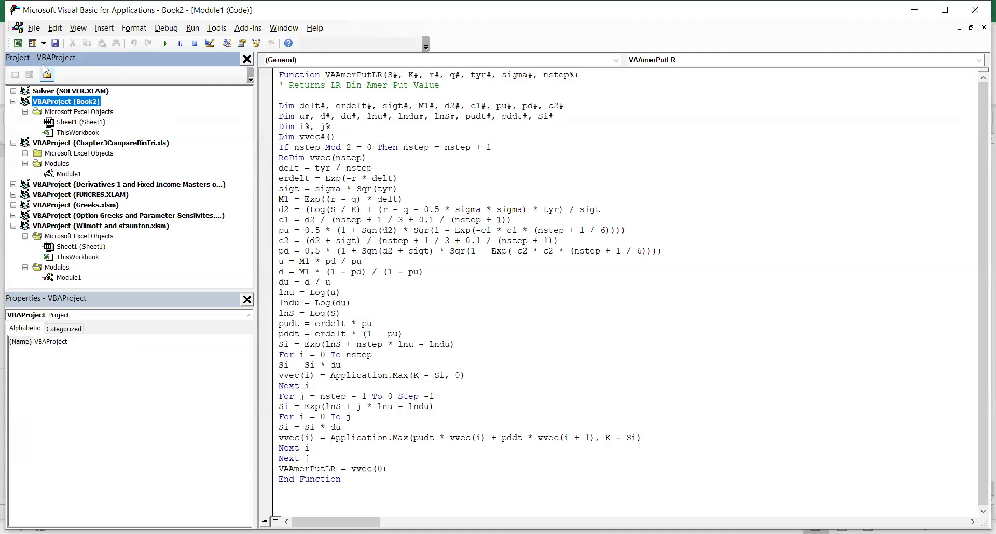
click(19, 44)
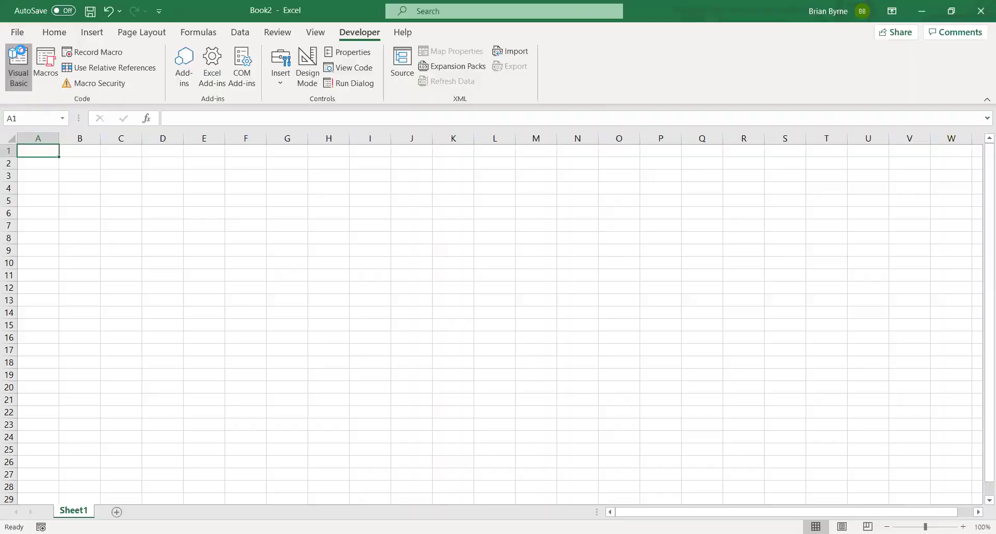
click(19, 55)
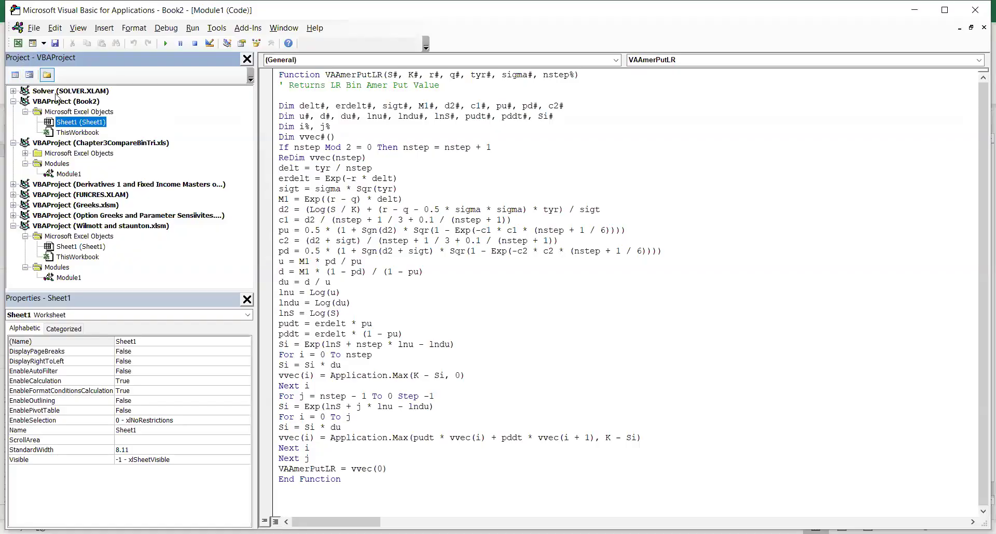
click(57, 103)
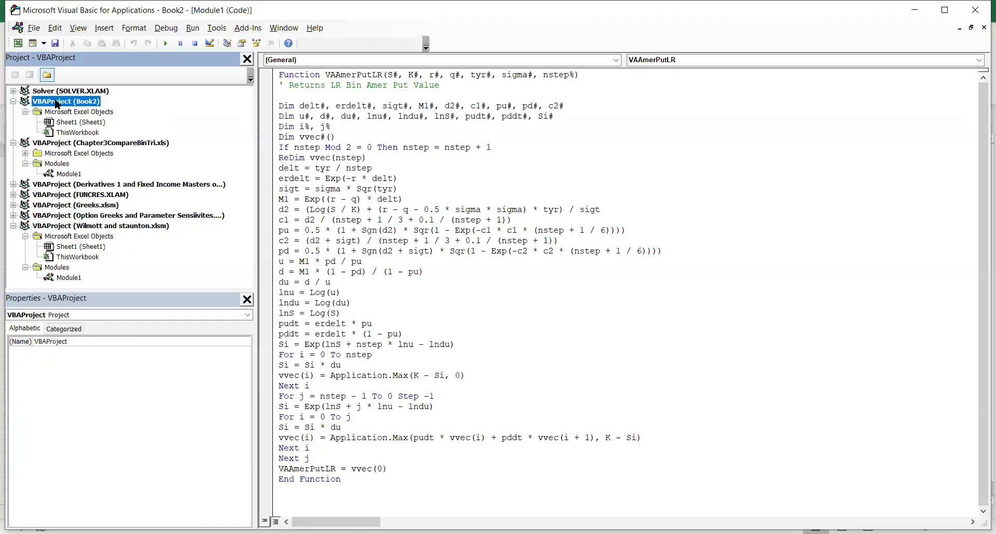
Insert a new empty module into the Book2 project
right_click(57, 102)
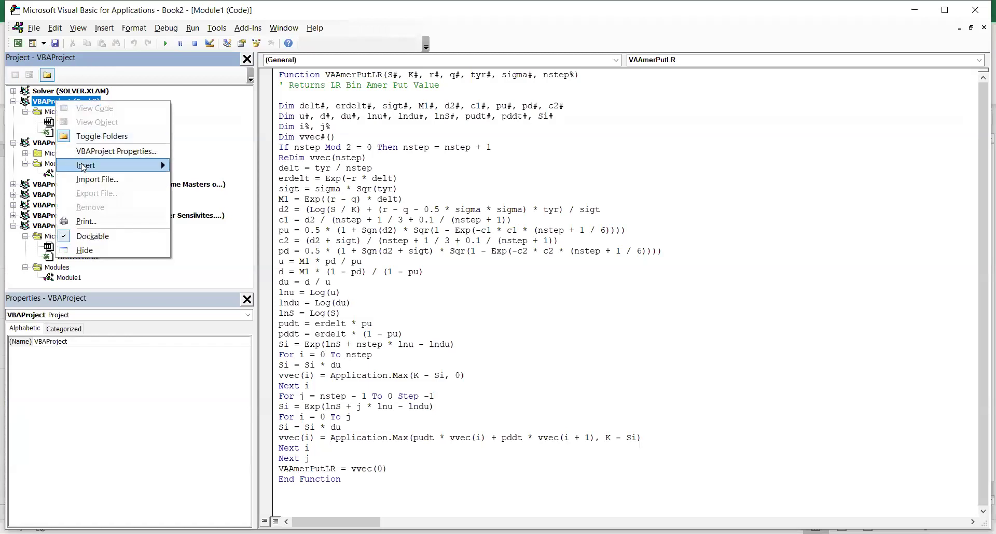
mouse_move(83, 166)
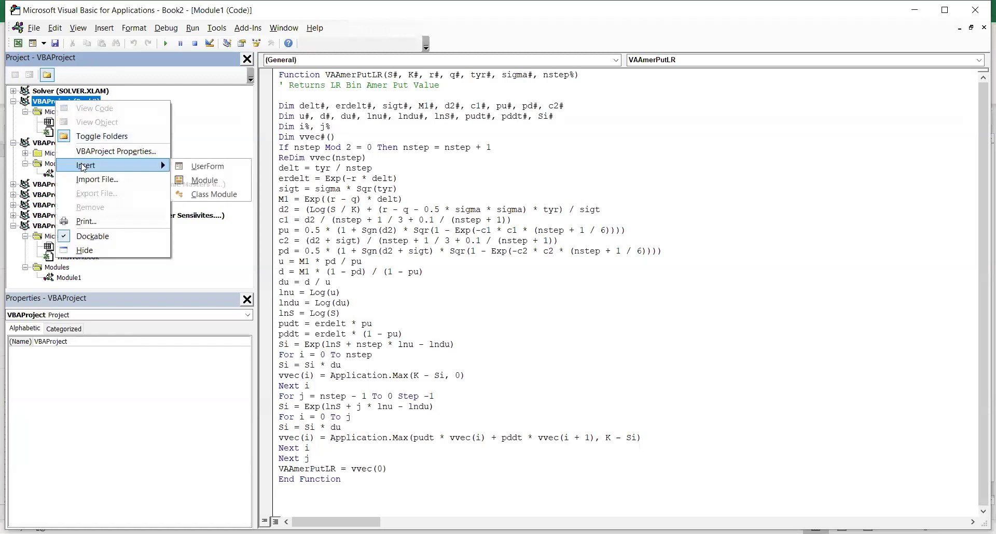
click(188, 181)
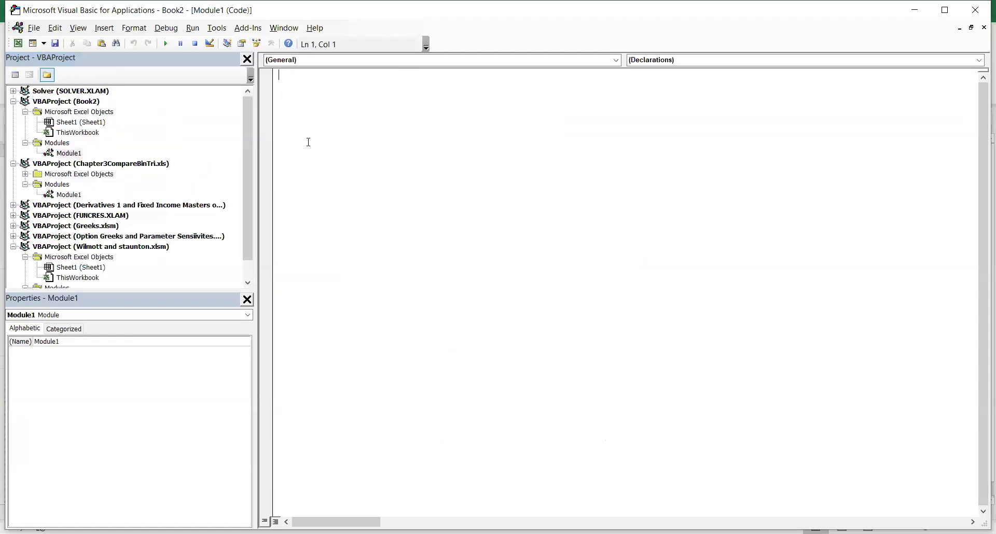
Paste into Module1, then delete the stray (C3,C4,C5,C6,C7,C8) line
right_click(286, 76)
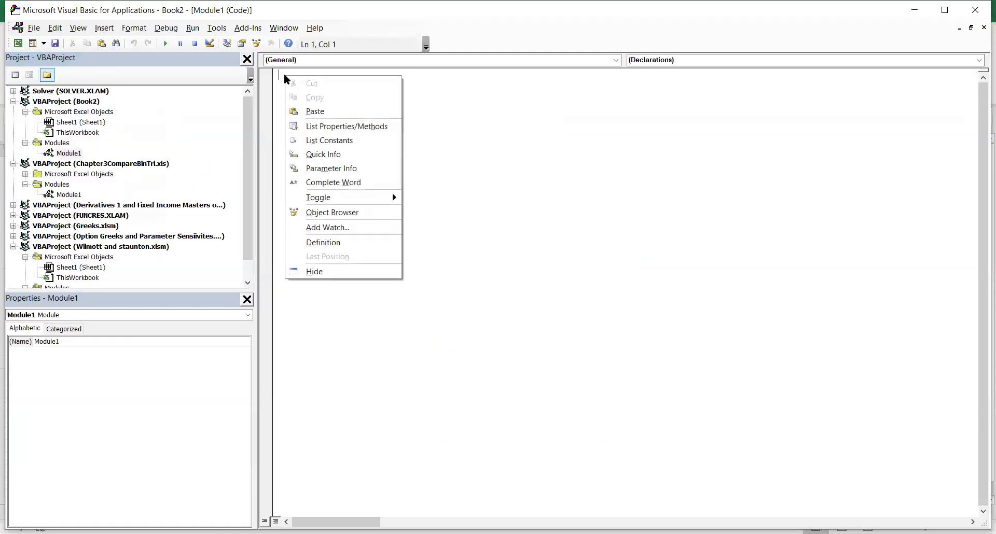
click(304, 110)
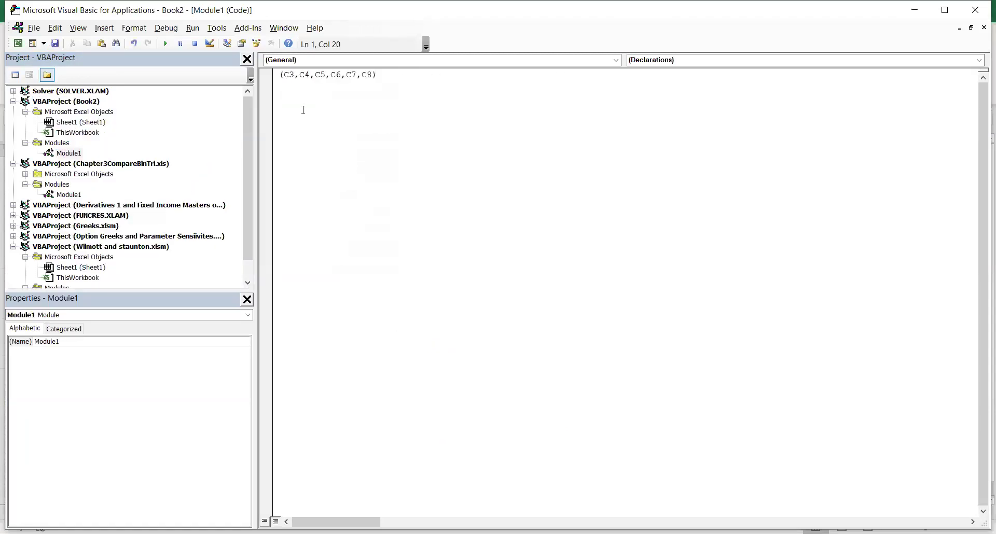
drag(378, 77, 283, 82)
key(Delete)
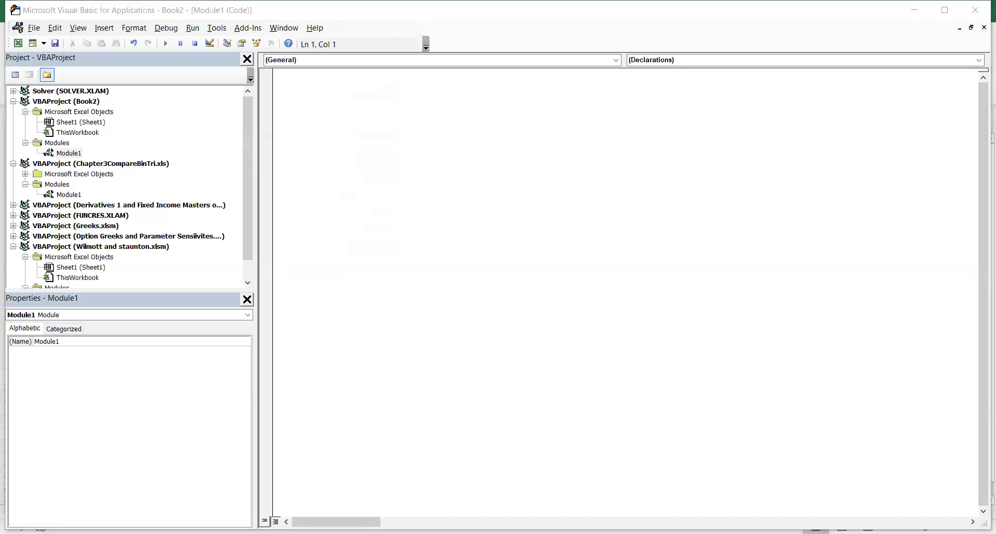
Copy the selected Greeks VBA code from the VinegarHill-Labs page and return to the VBA editor
key(alt+Tab)
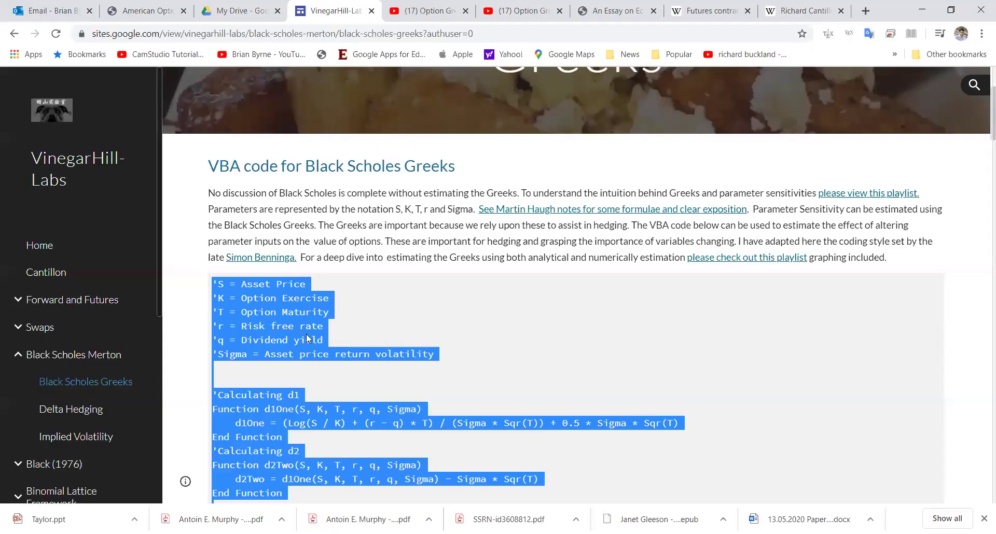
right_click(307, 336)
click(321, 346)
scroll(322, 352, down, 20)
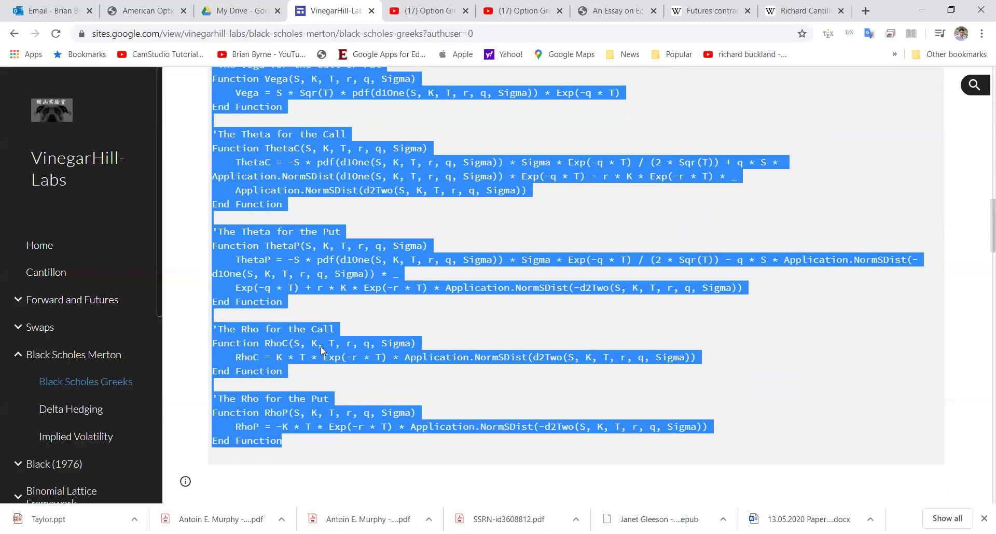
scroll(322, 351, up, 10)
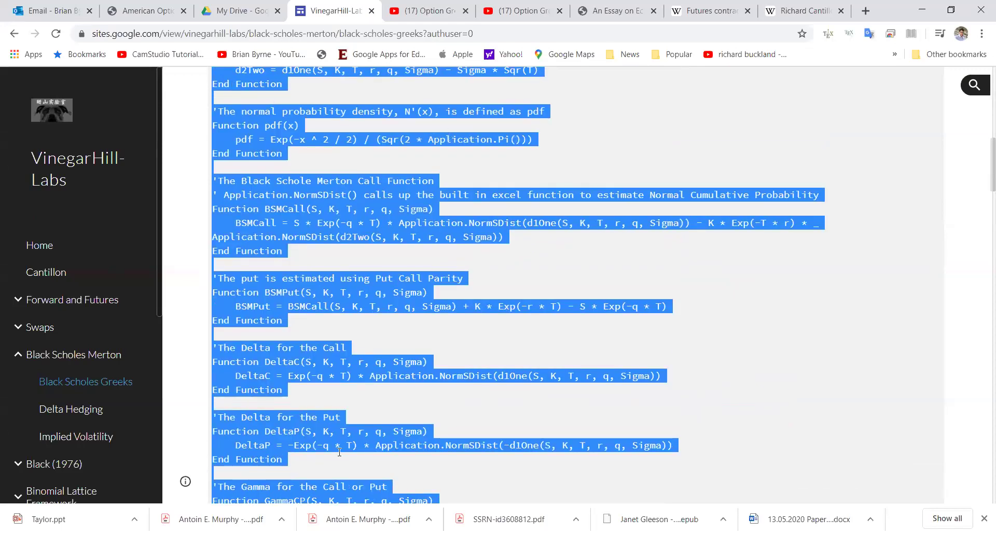
key(alt+Tab)
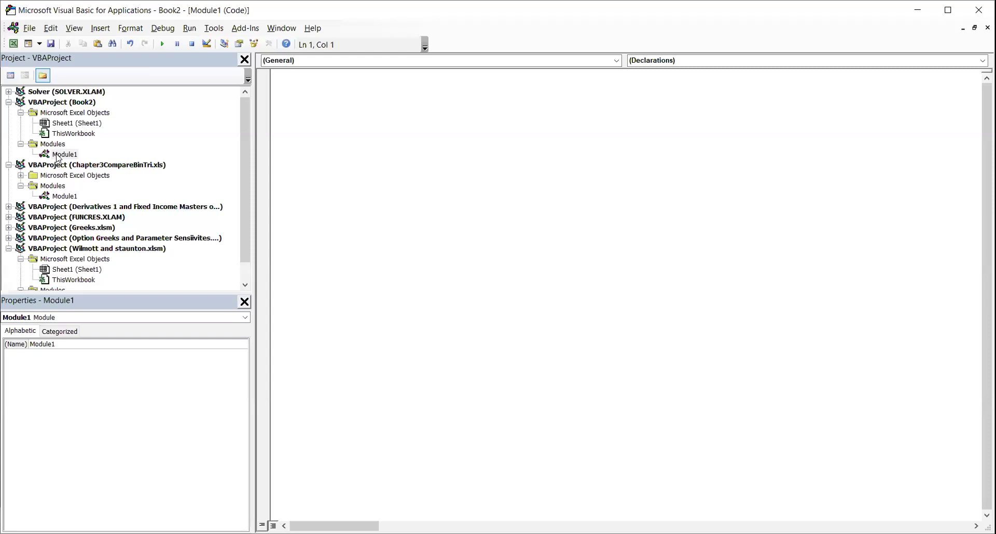
Paste the Greeks functions into Module1 and rename the module BSGreeks
right_click(291, 78)
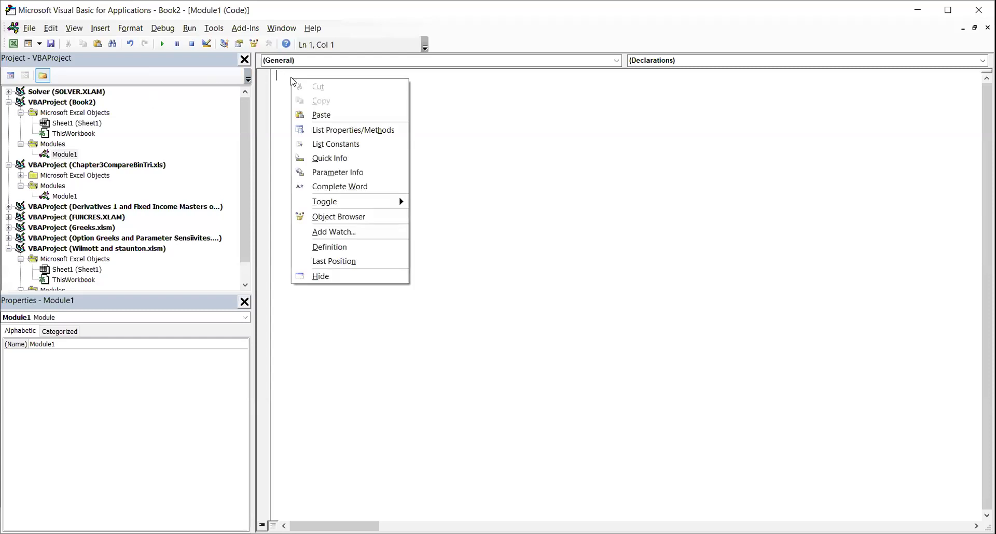
click(310, 110)
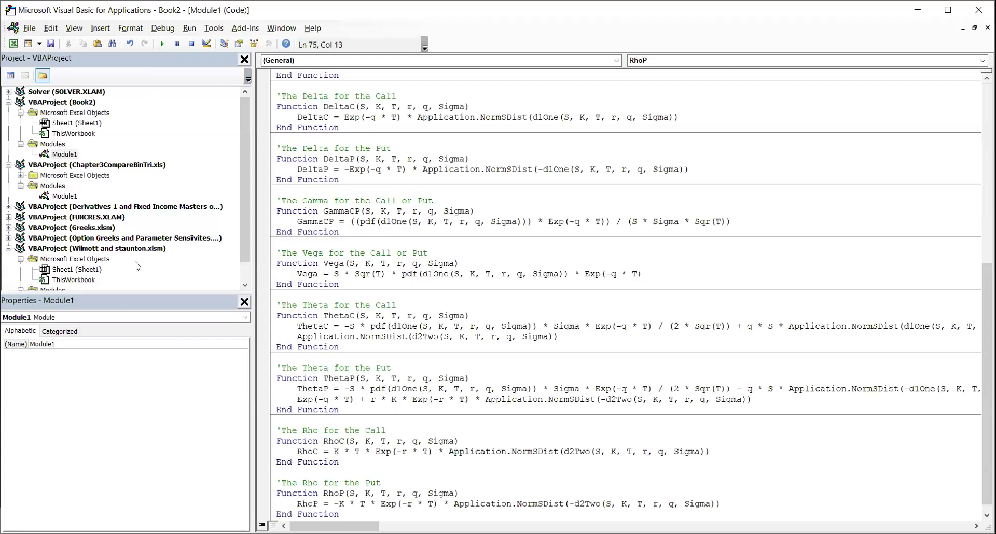
click(56, 344)
key(BackSpace)
key(BackSpace)
key(BackSpace)
key(BackSpace)
key(BackSpace)
key(BackSpace)
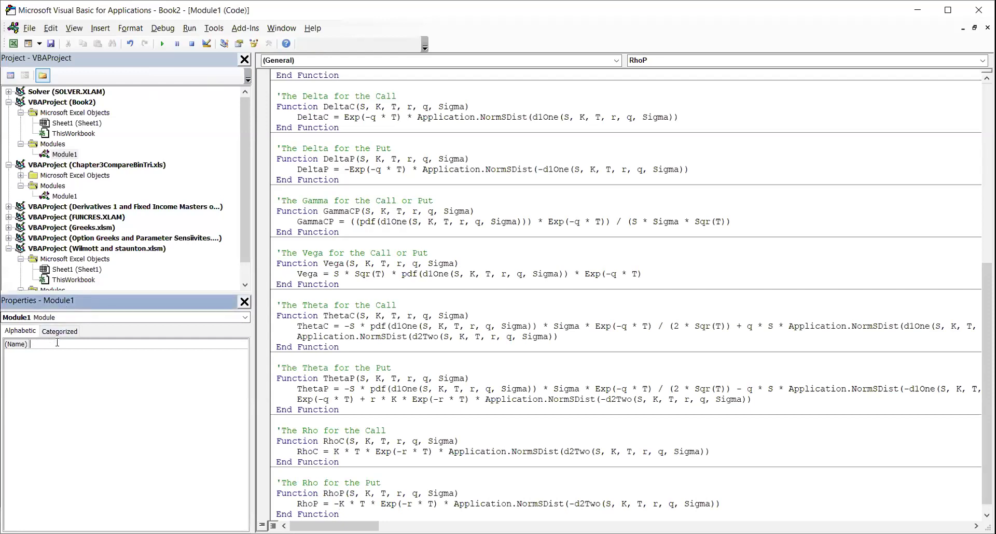
text(BSGreeks)
key(Return)
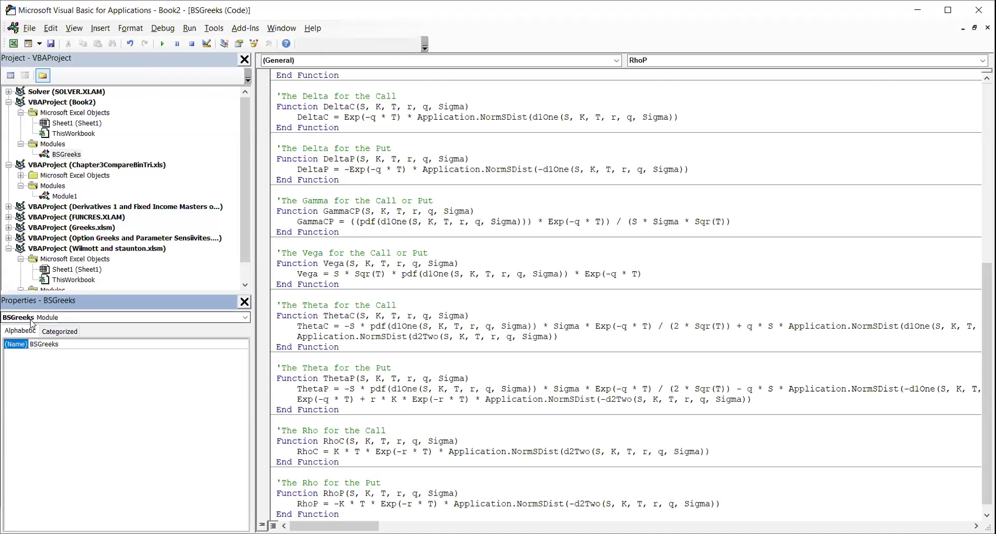
Return to the Excel worksheet and select cell D4
click(67, 154)
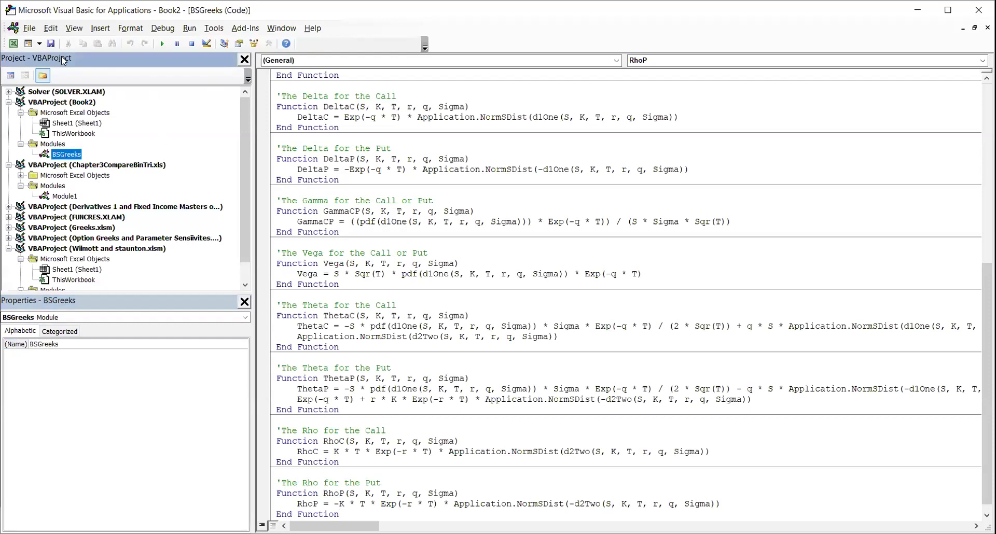
click(9, 46)
click(146, 188)
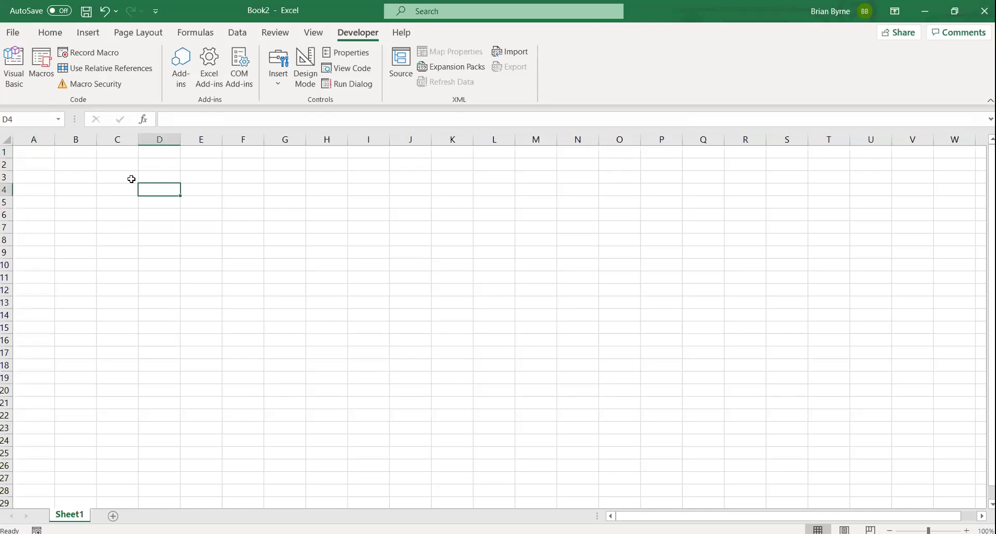
scroll(131, 179, up, 5)
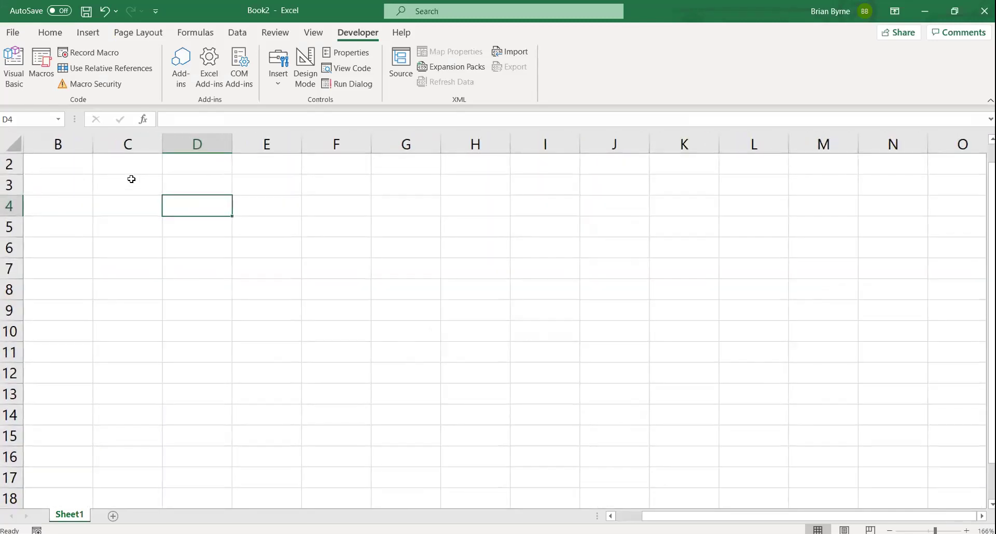
click(131, 179)
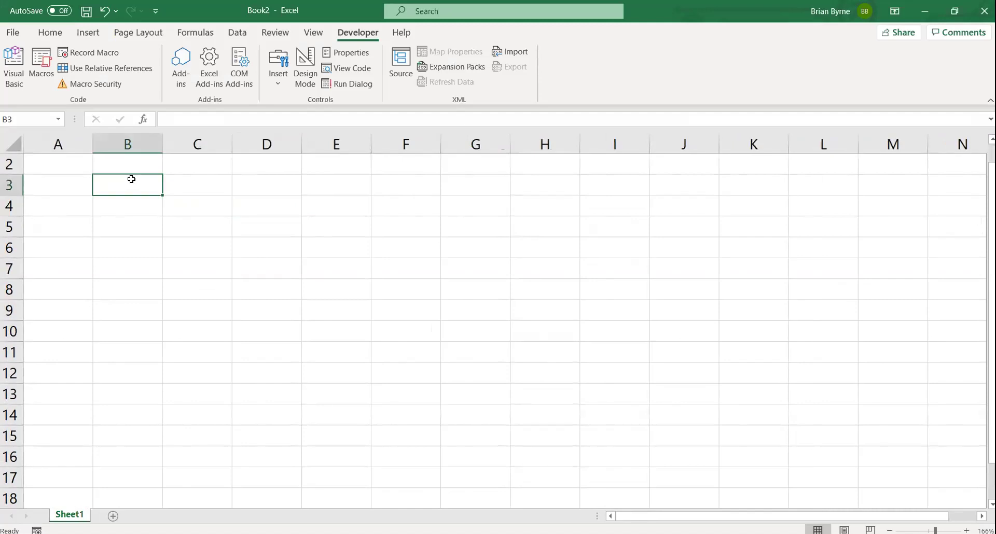
text(S)
key(BackSpace)
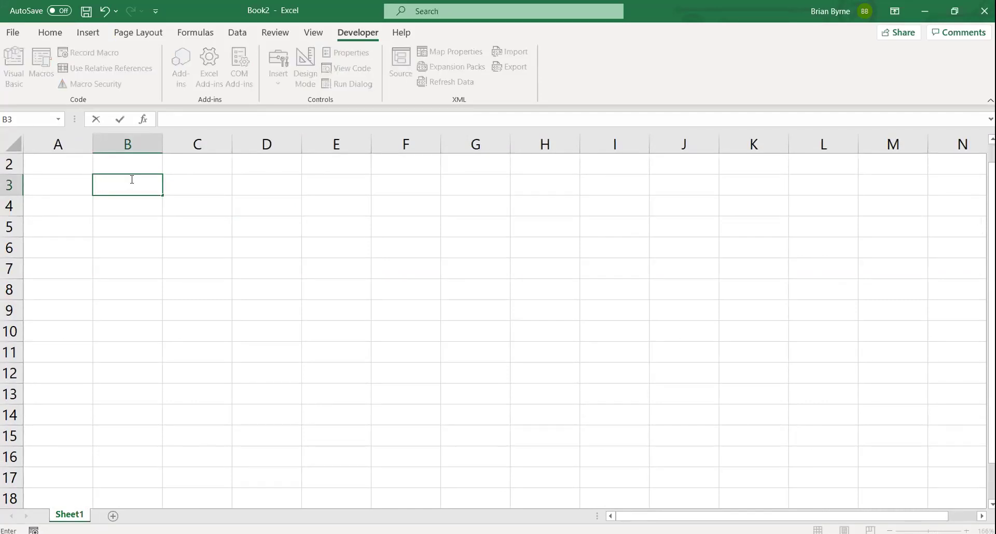
click(202, 197)
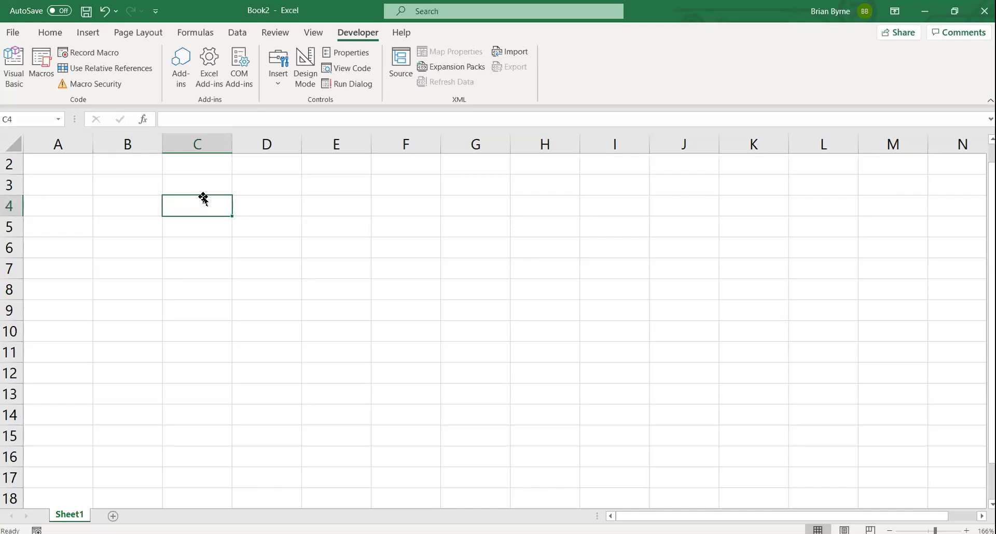
click(539, 202)
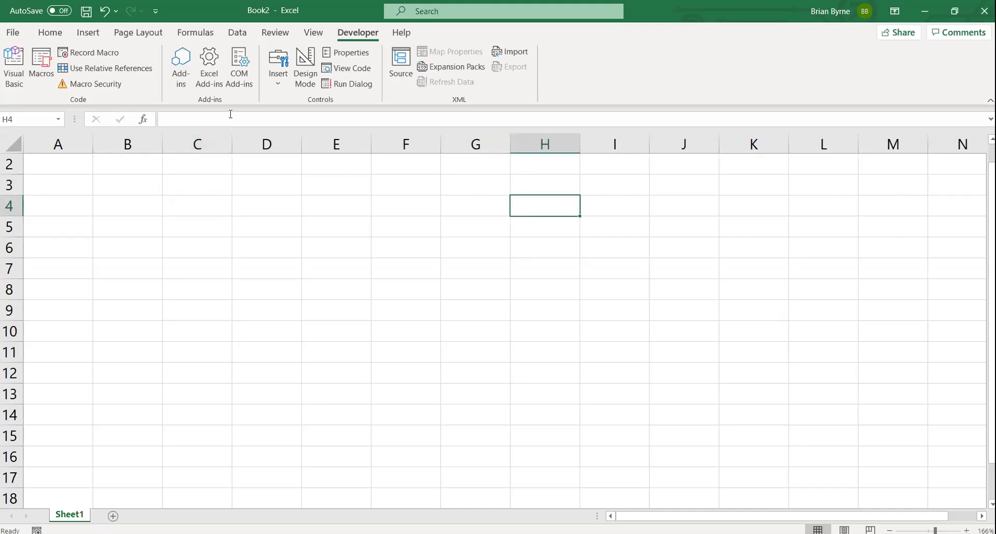
click(50, 32)
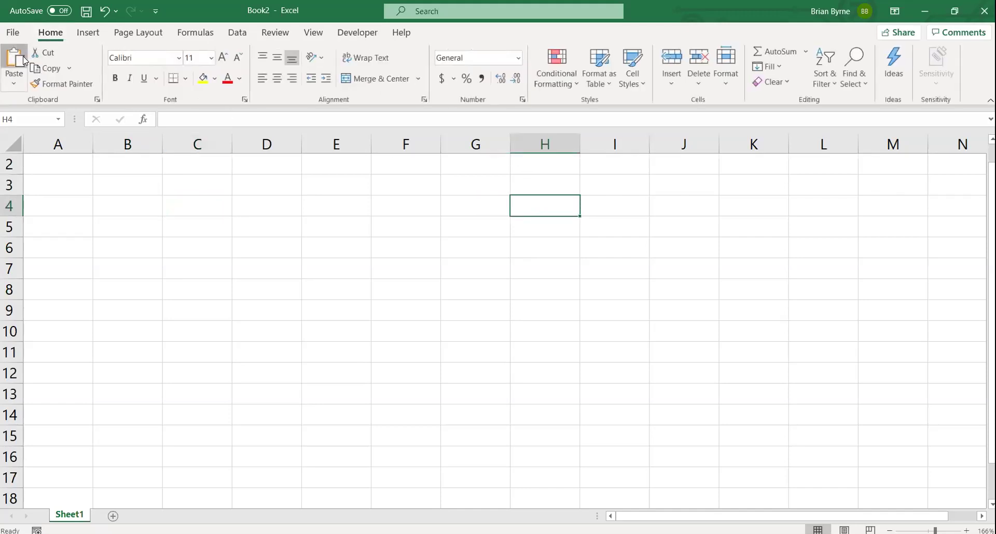
Paste the copied VBA code into the sheet starting at H4
click(15, 60)
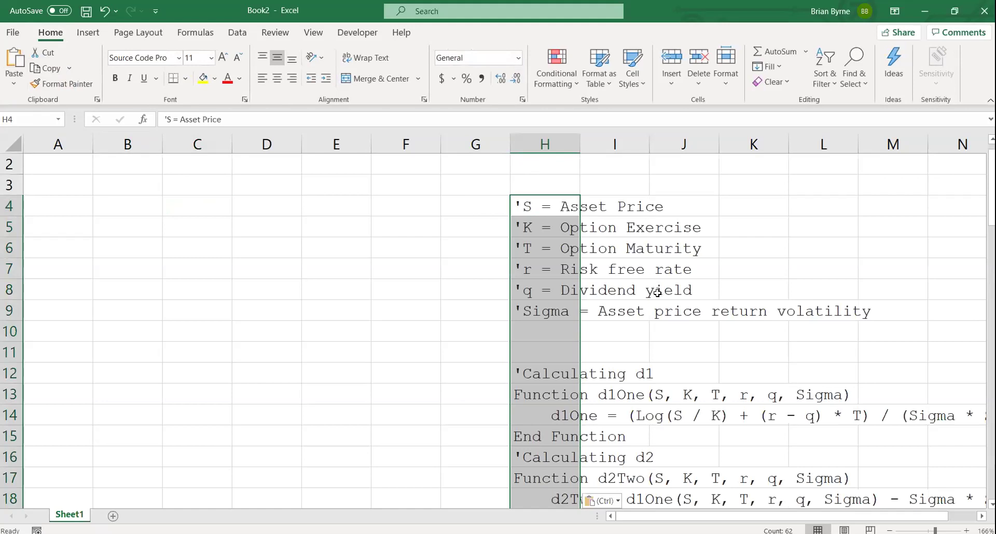
scroll(656, 293, down, 1)
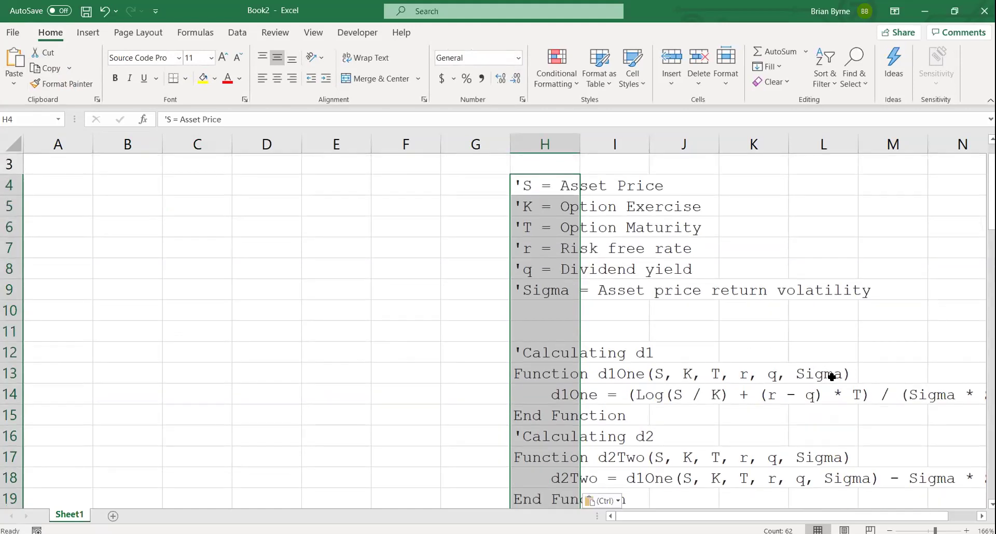
click(825, 376)
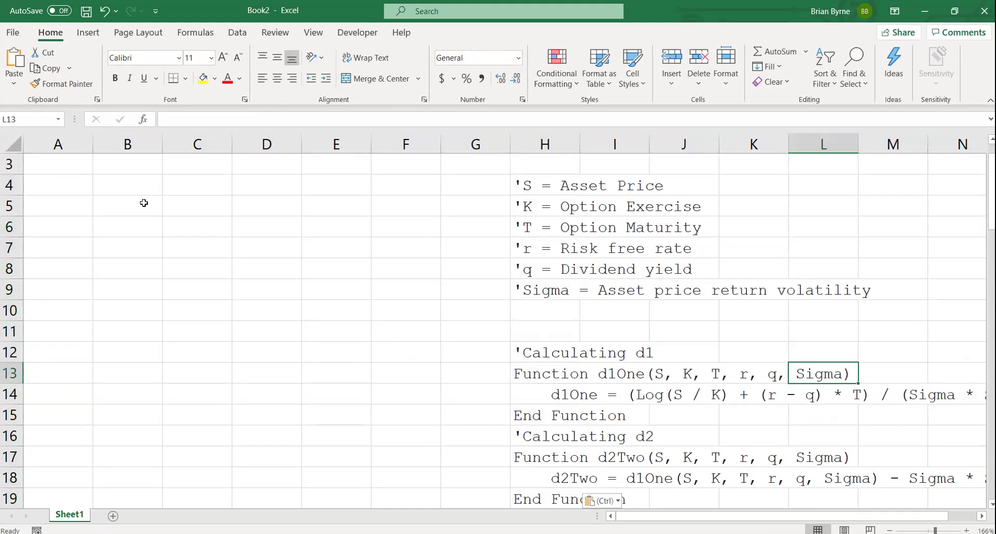
Enter the labels S, K, T, r, q and Sigma in B4:B9
click(113, 186)
text(S)
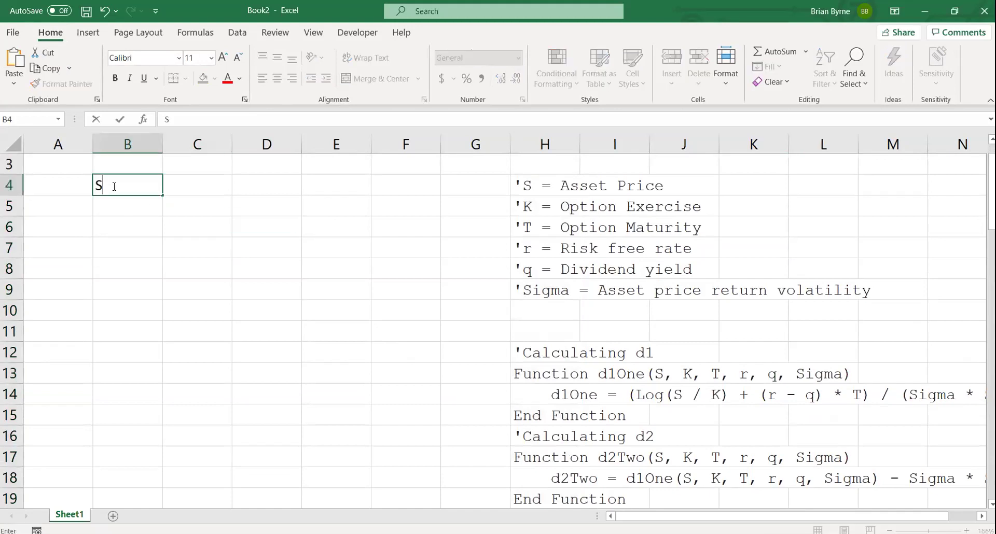
key(Return)
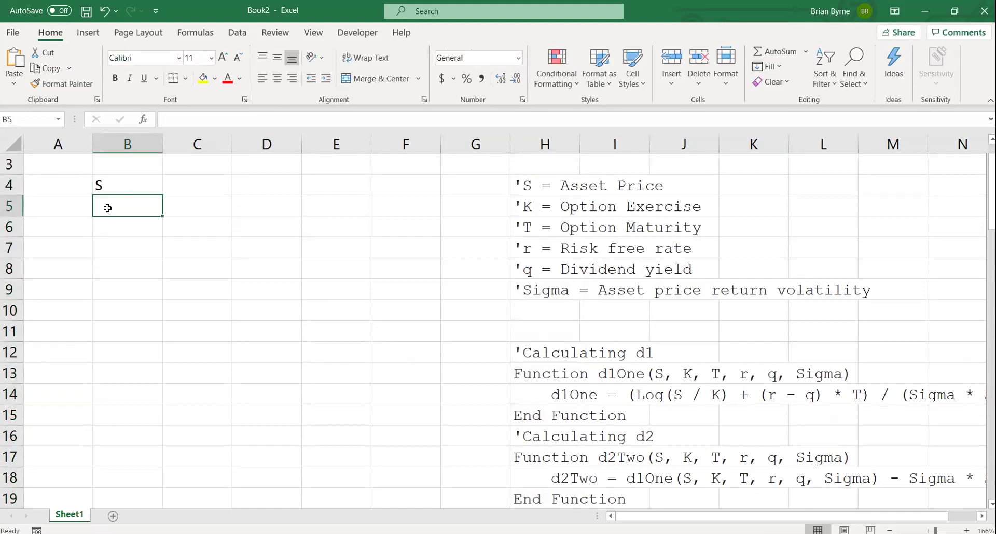
text(K)
key(Return)
text(T)
key(Return)
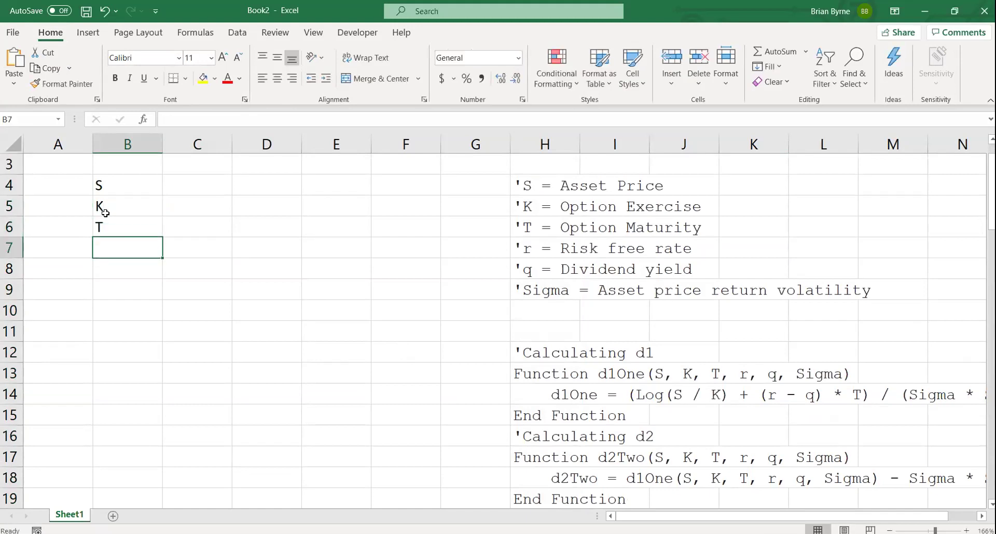
text(r)
key(Return)
text(q)
key(Return)
text(S)
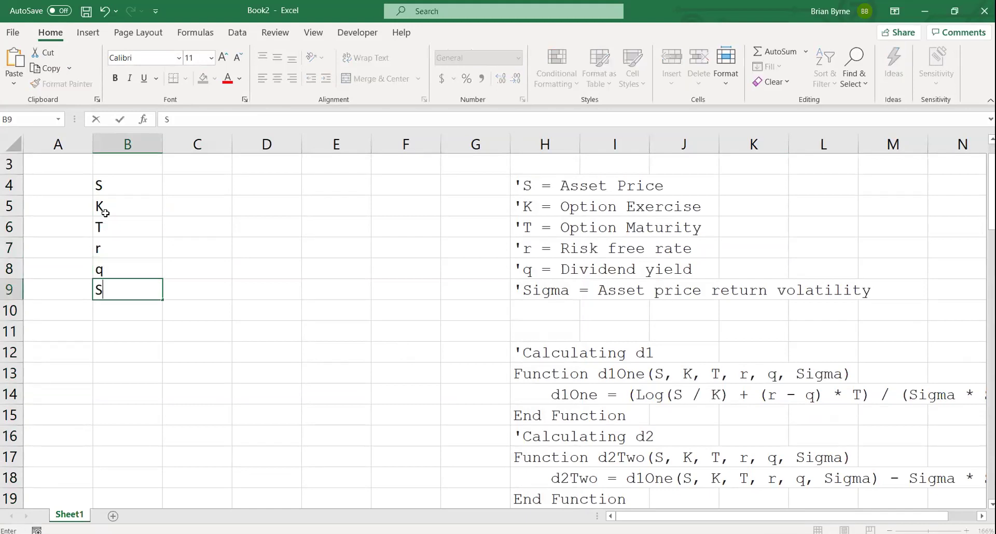
text(igma)
key(Return)
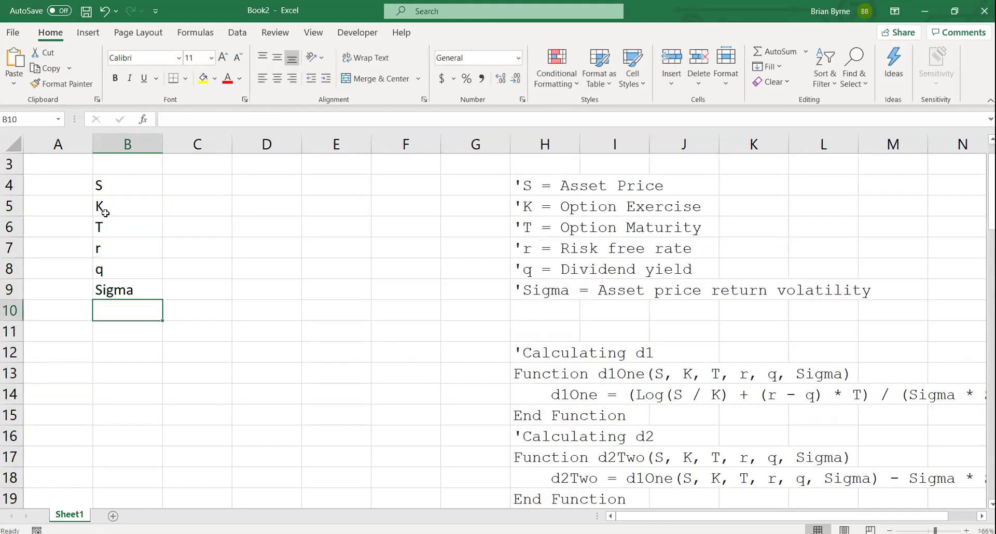
Enter input values 100, 100, 1, 0.05, 0 and 0.2 into C4:C9
click(182, 185)
text(100)
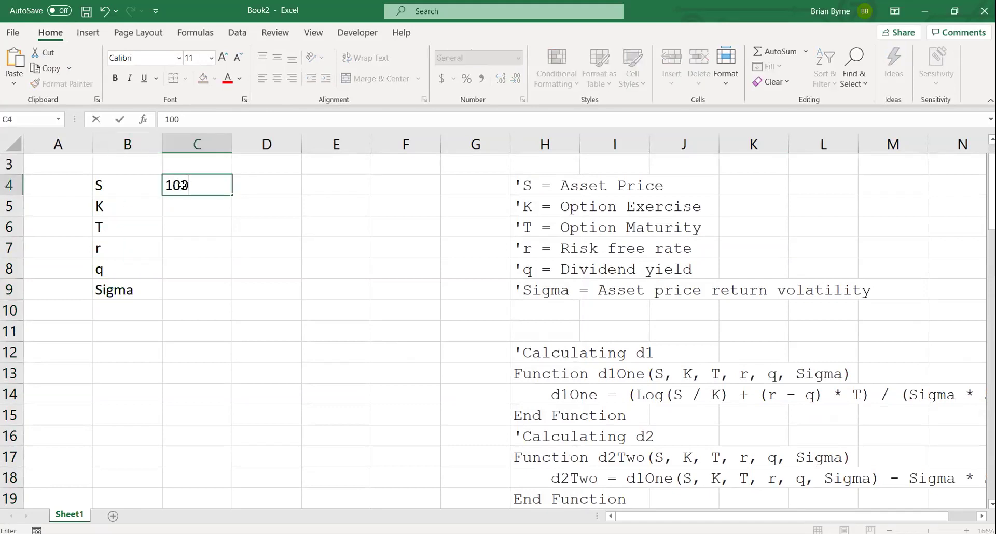
key(Return)
text(100)
key(Return)
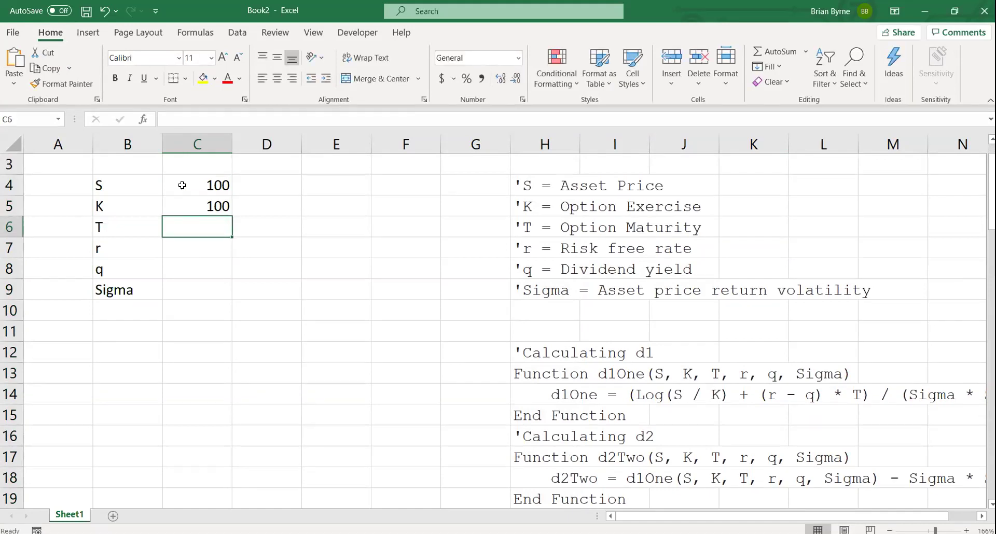
text(1)
key(Return)
text(0.05)
key(Return)
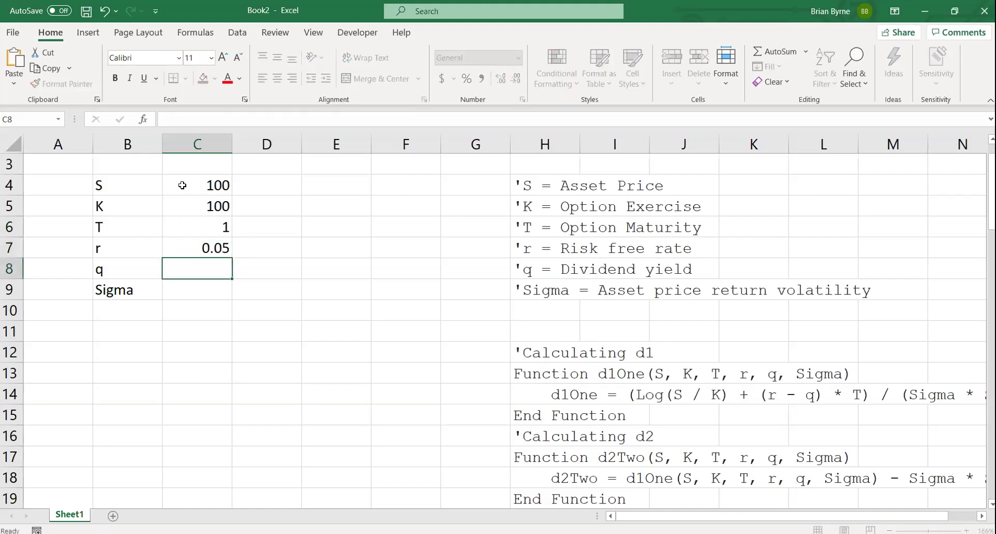
text(0)
key(Return)
text(0)
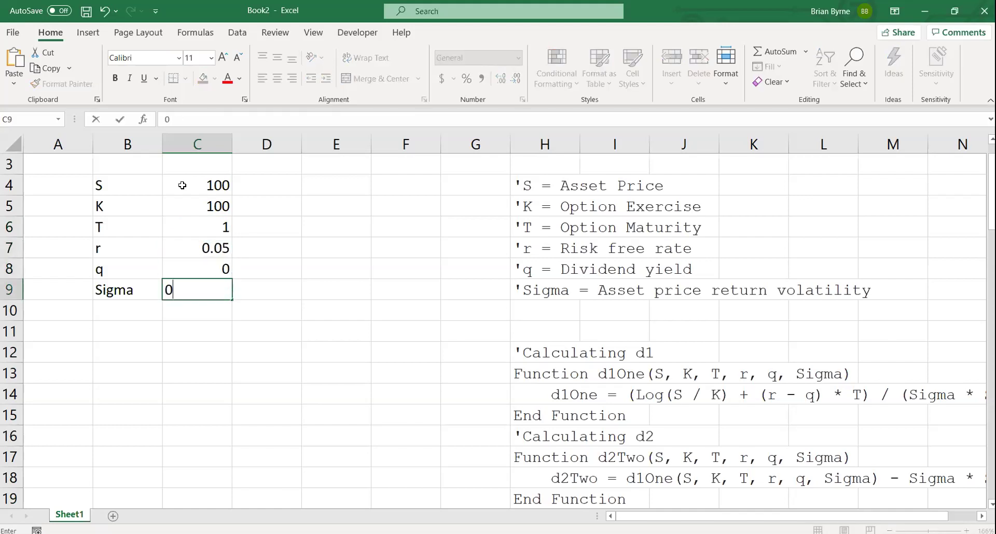
text(.2)
key(Return)
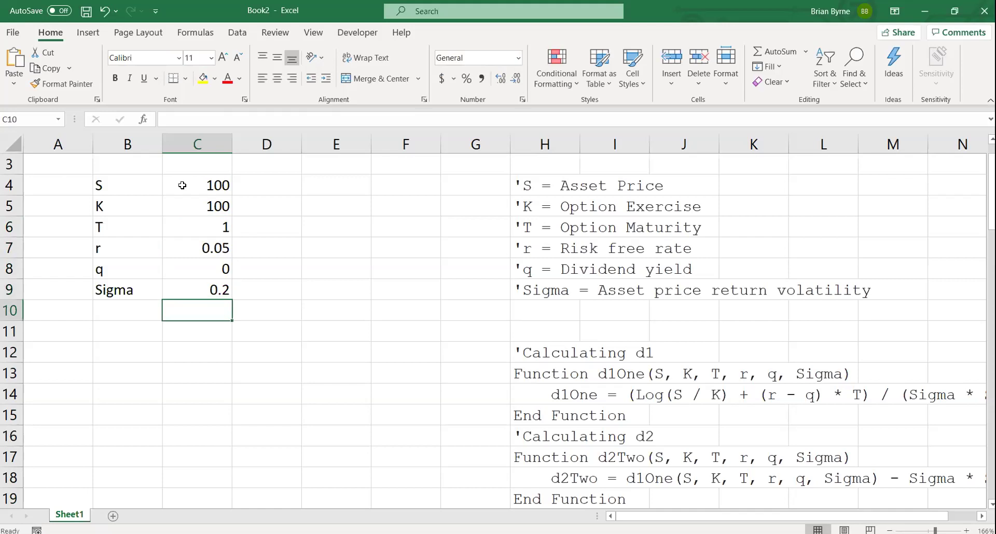
Enter the Call heading in C11
click(197, 328)
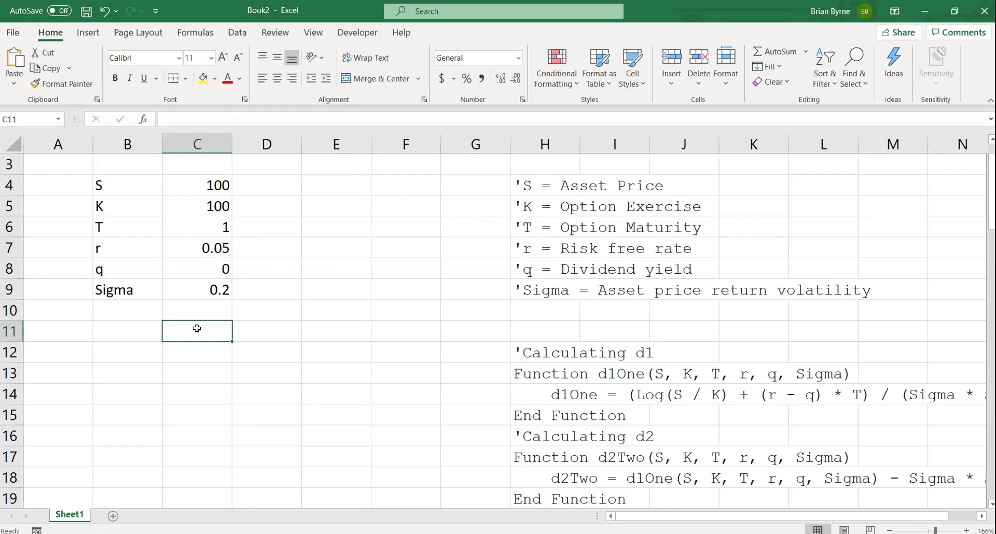
text(Call)
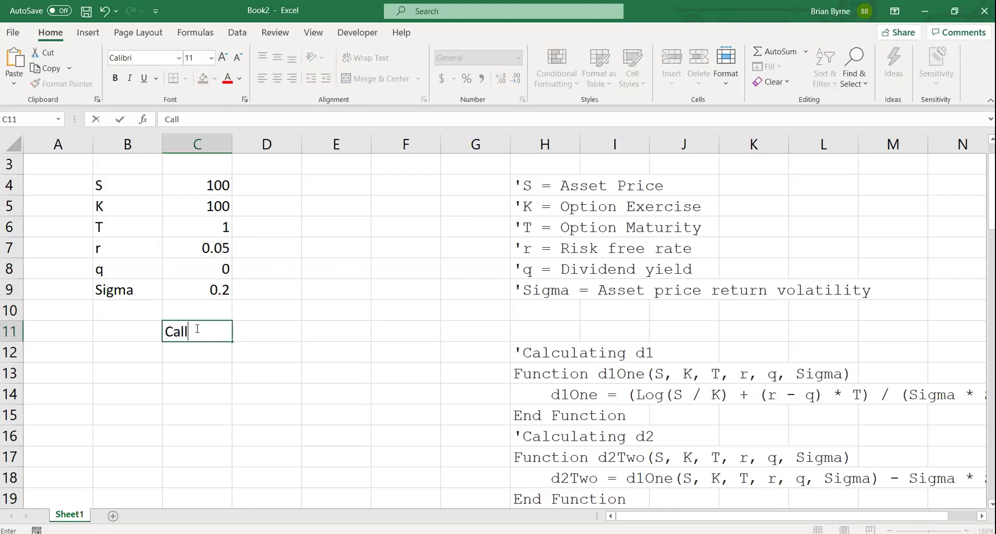
key(Return)
key(Down)
key(Left)
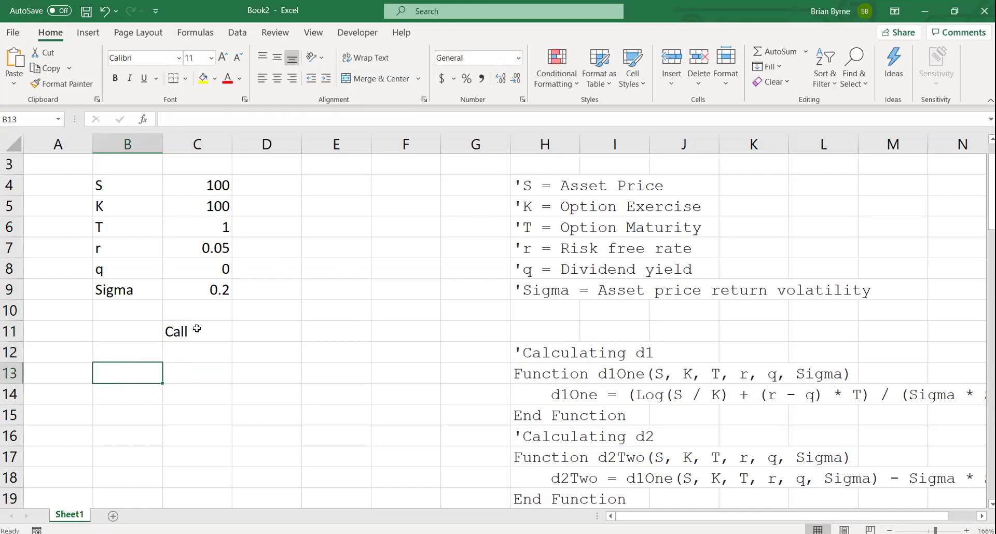
key(Up)
Label B12 'T. Value' and start a =BSMCall formula in C12
scroll(566, 400, down, 2)
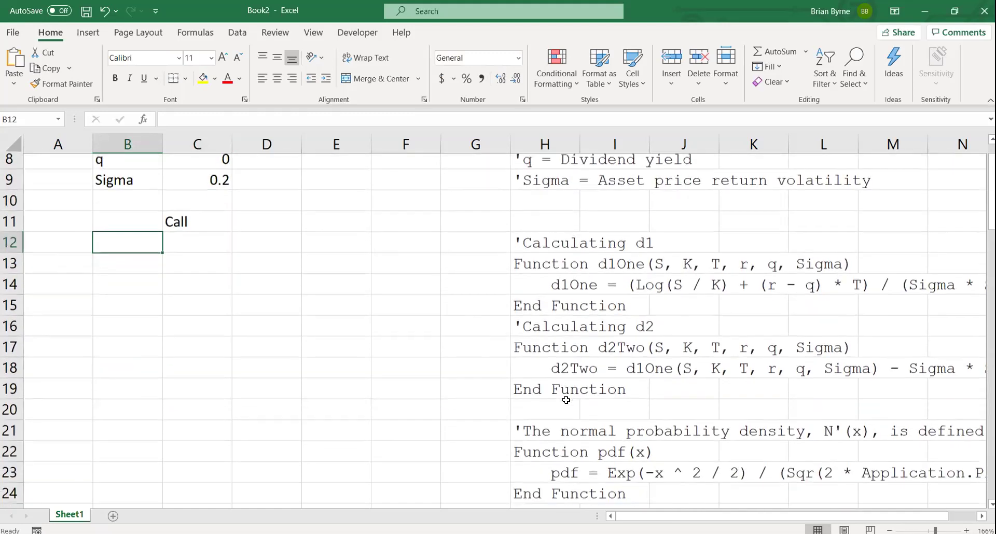
scroll(566, 400, down, 3)
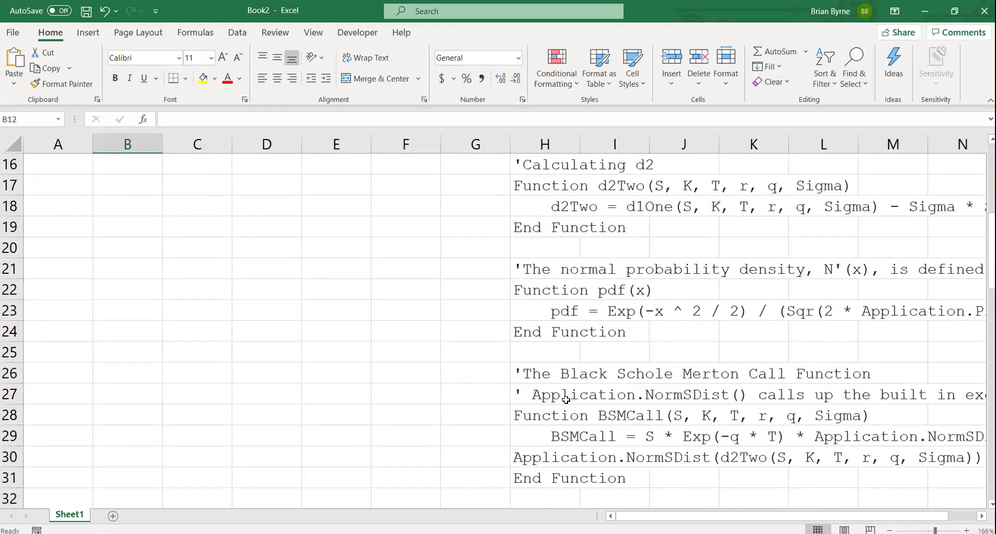
scroll(566, 400, down, 3)
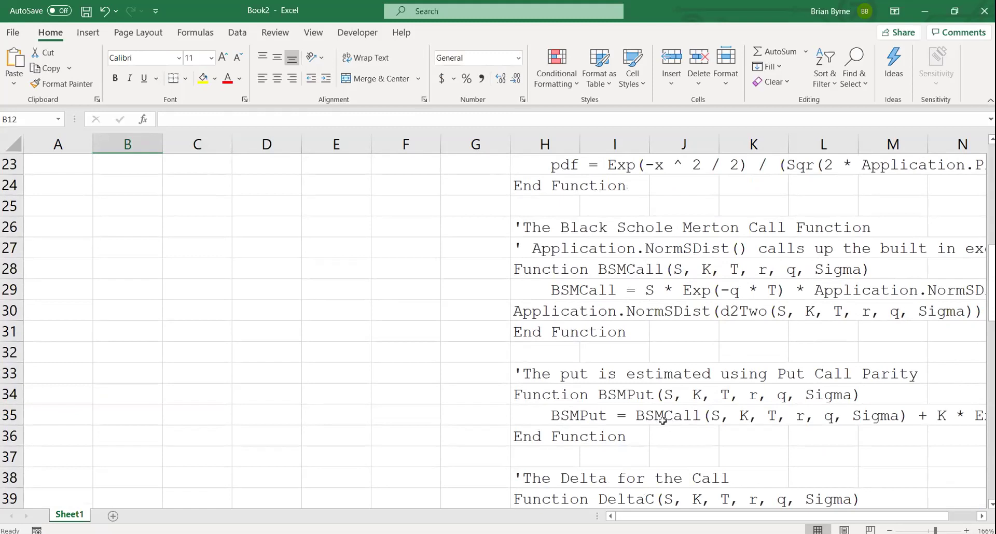
scroll(500, 356, up, 8)
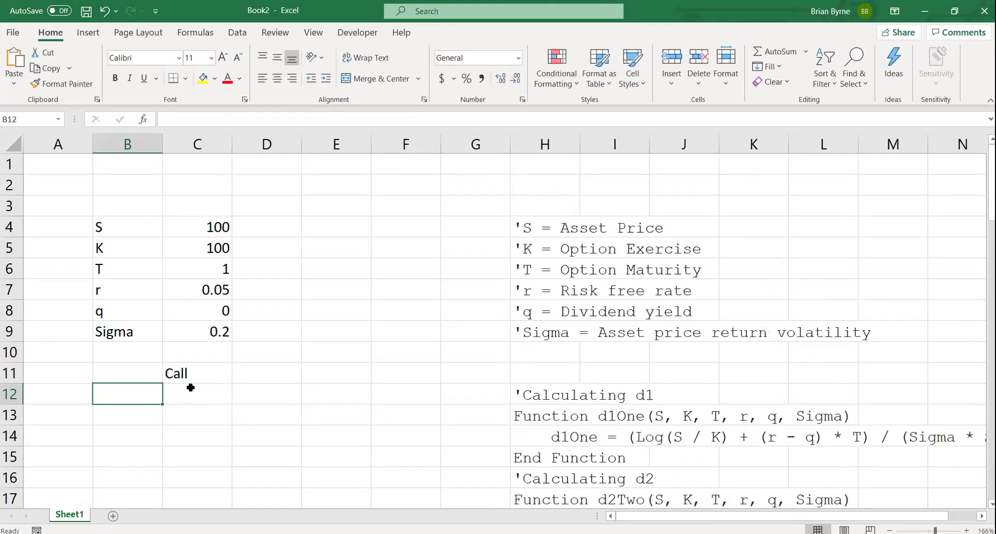
text(T)
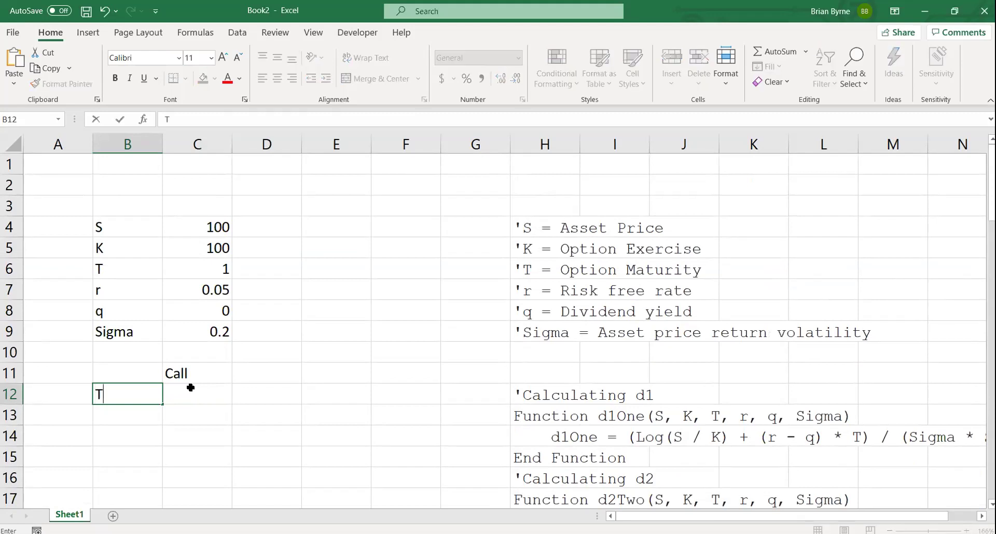
text(. Vale)
key(BackSpace)
text(ue)
click(190, 387)
text(=)
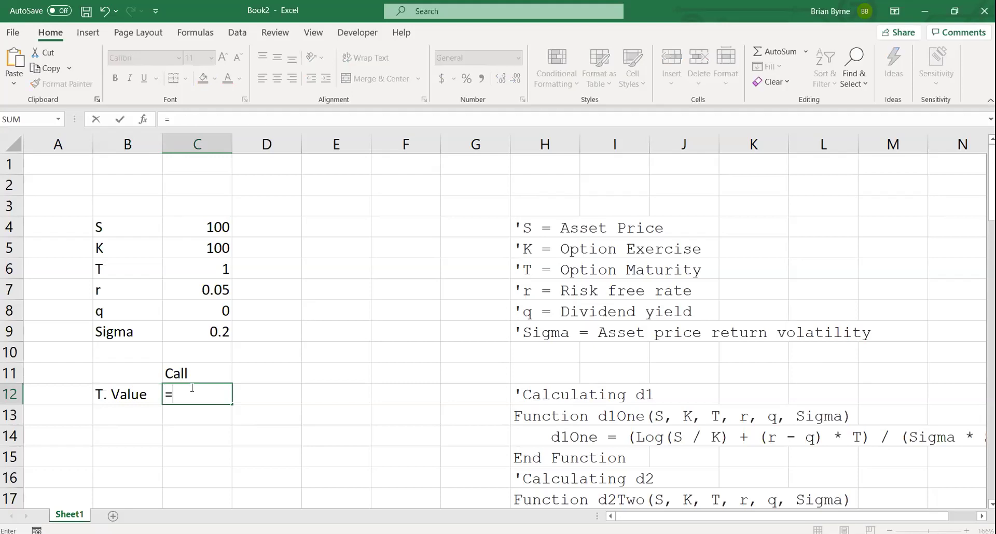
text(bsm)
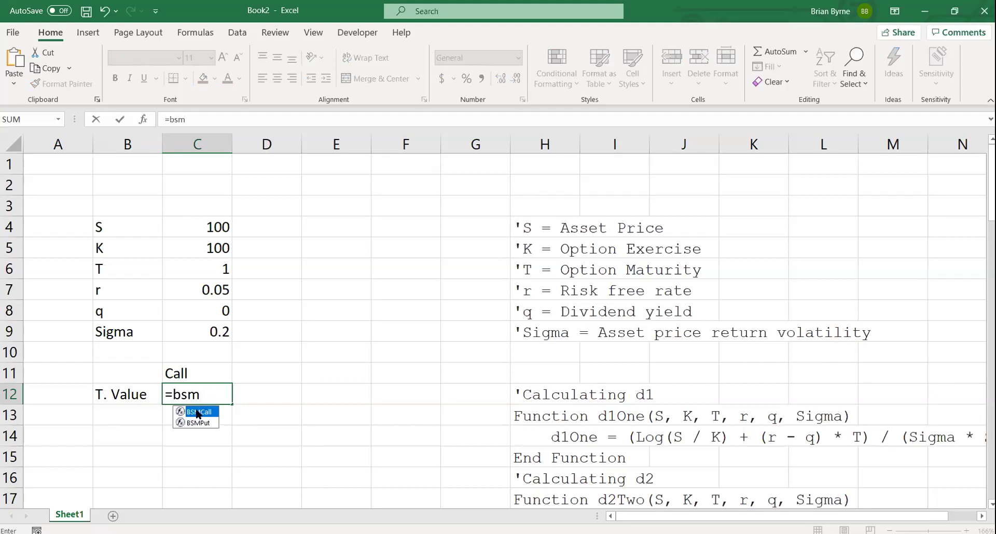
double_click(198, 412)
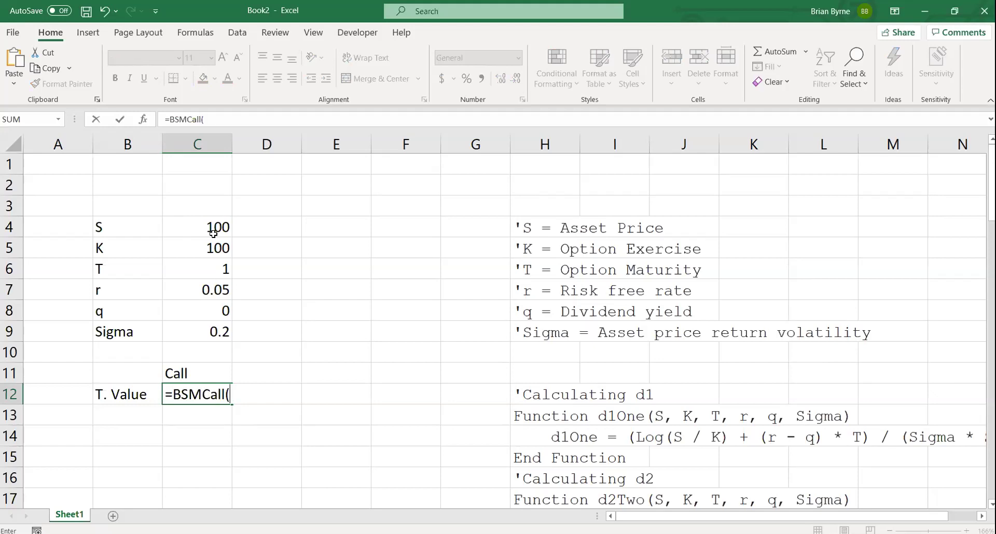
Link BSMCall's S, K, T, r, q and Sigma to C4:C9, giving a call value of 10.45058
click(143, 120)
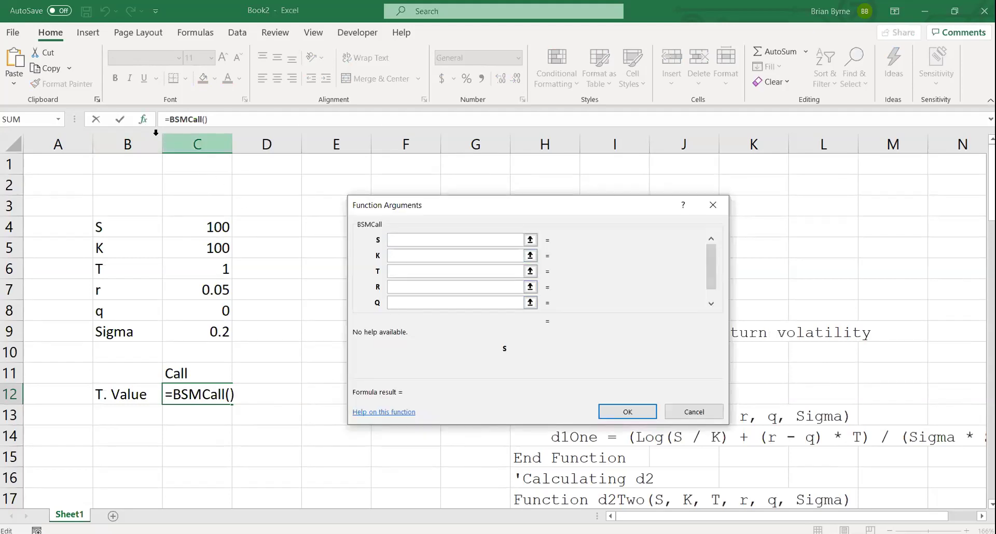
click(221, 226)
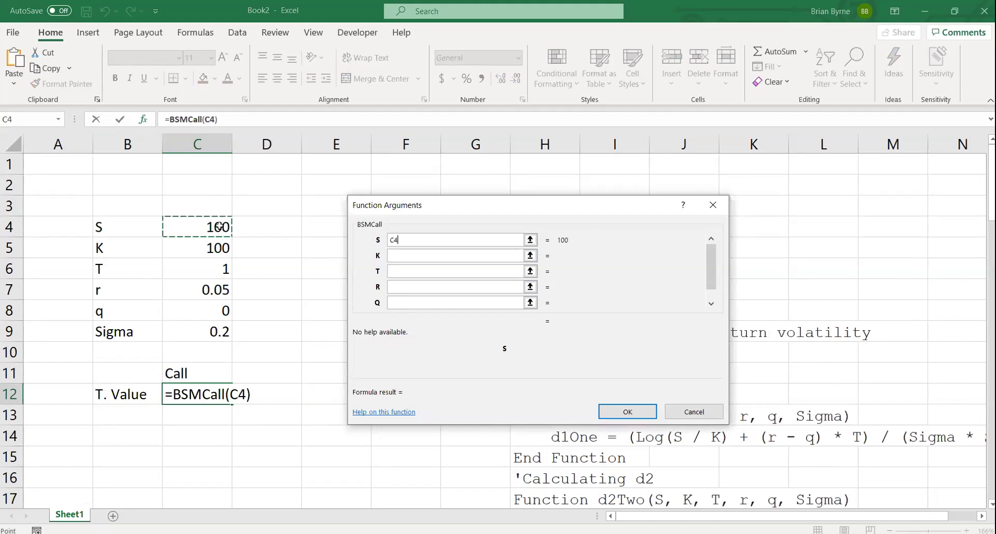
click(396, 255)
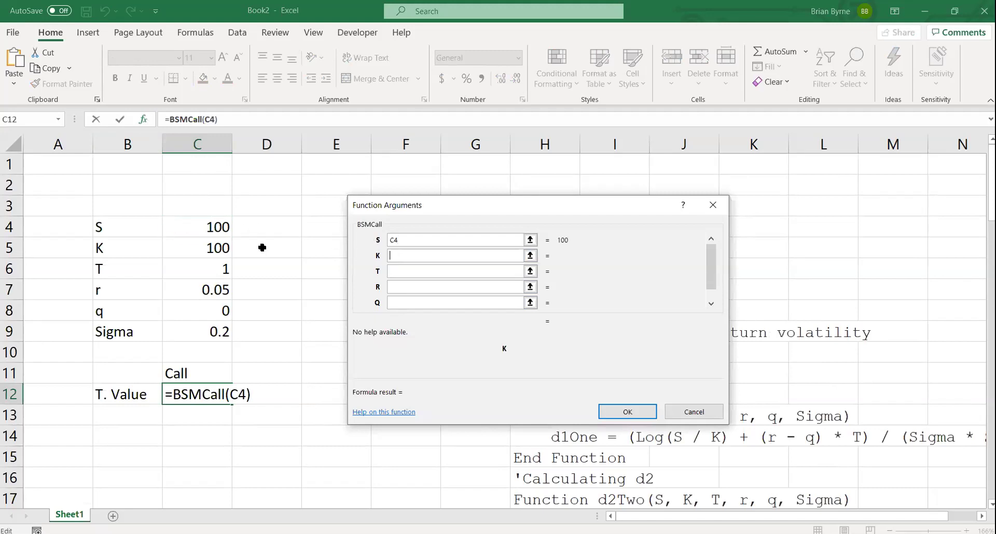
click(207, 246)
click(420, 270)
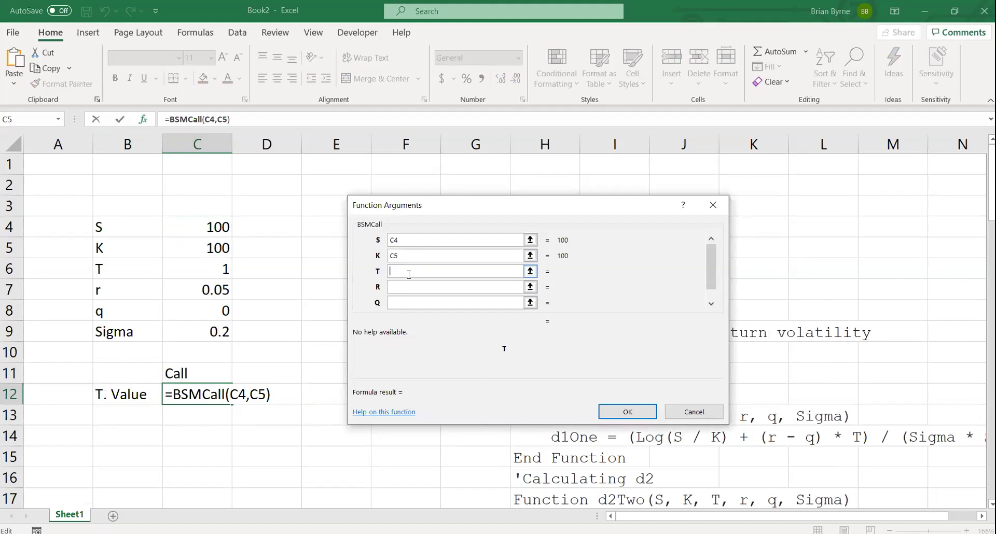
click(223, 267)
click(395, 286)
click(196, 287)
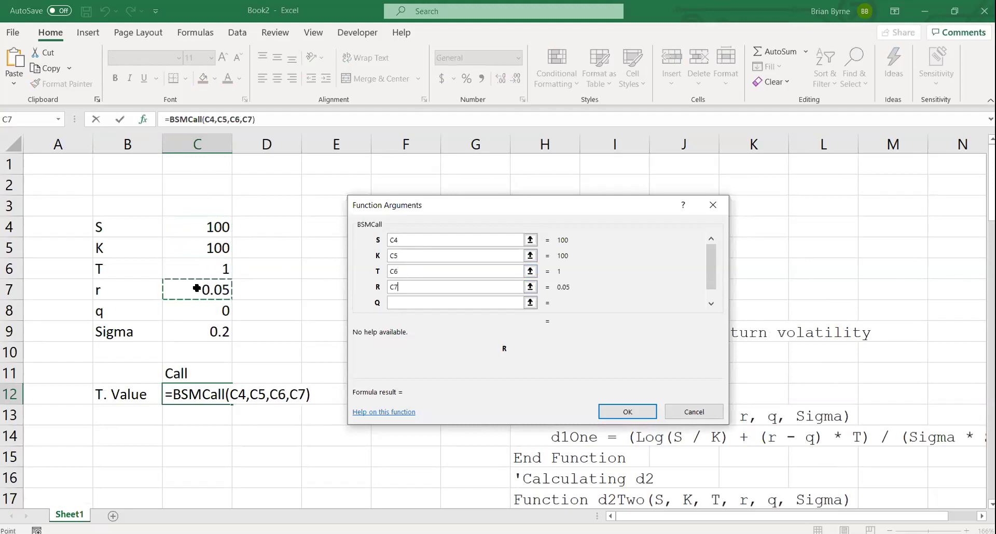
click(389, 301)
click(212, 313)
click(712, 305)
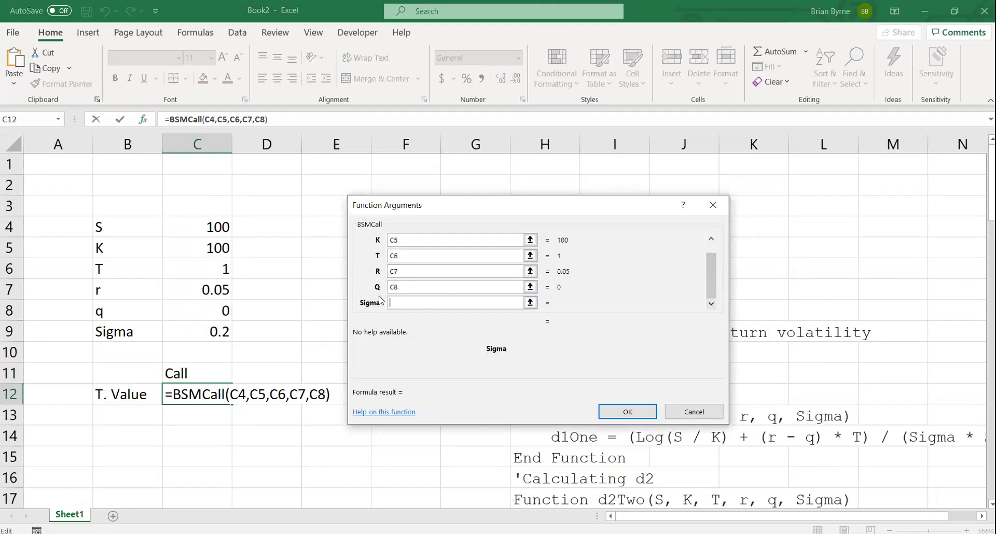
click(211, 333)
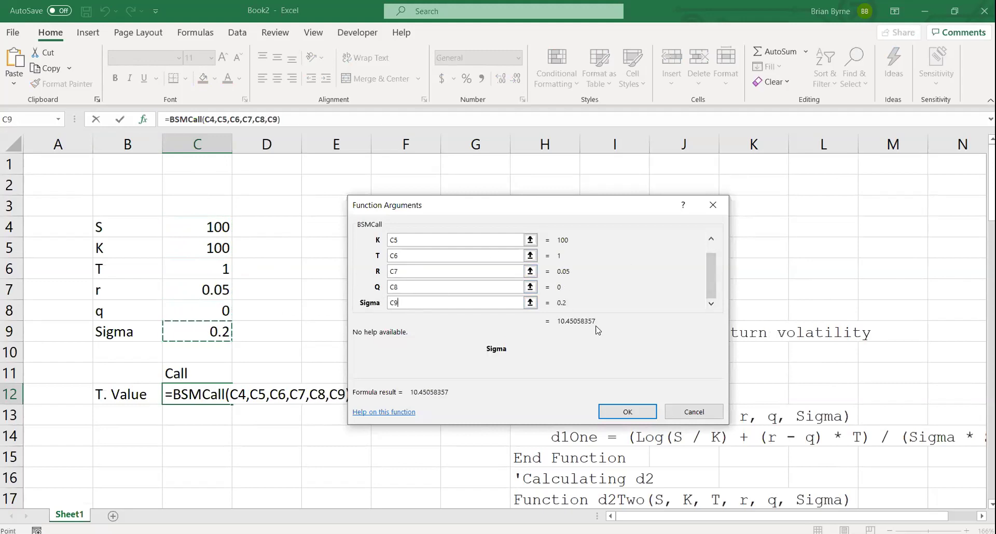
text())
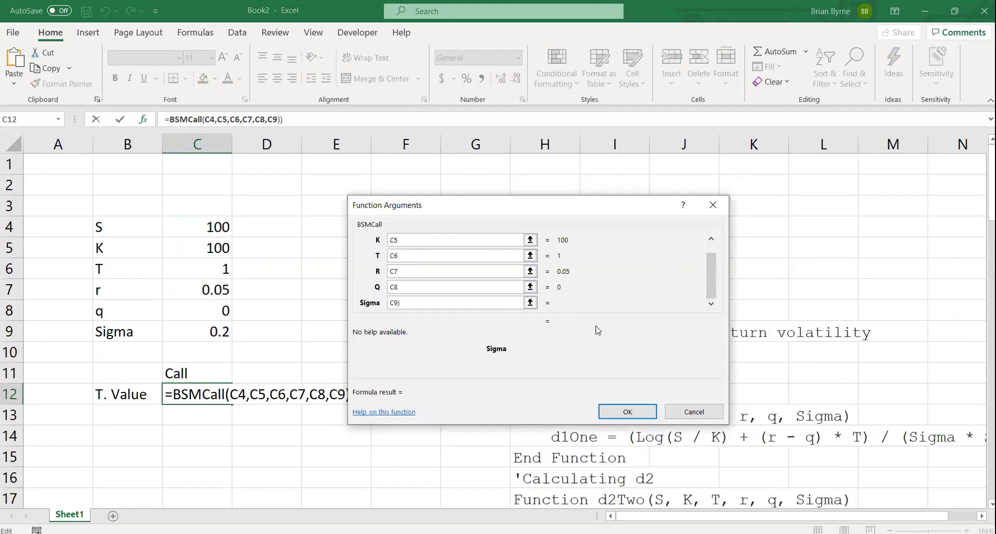
key(BackSpace)
Confirm the C12 call formula and label B13 and B14 as Delta and Gamma
click(618, 418)
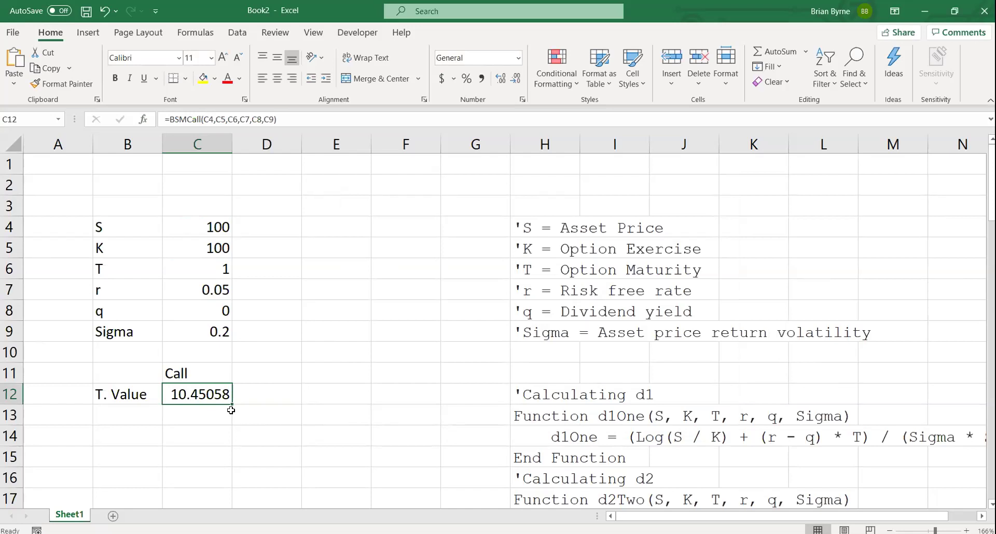
click(130, 410)
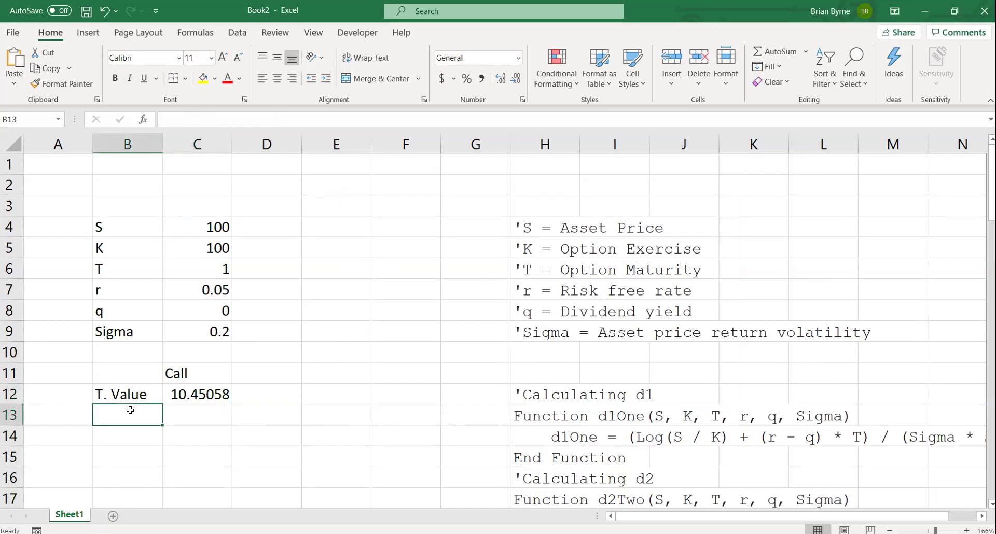
text(Delta)
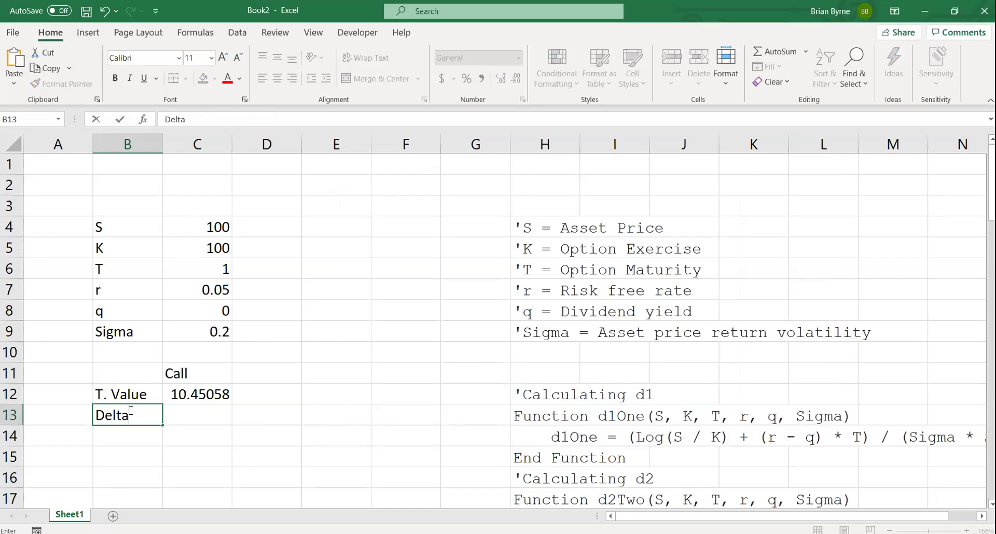
key(Return)
text(Gamme)
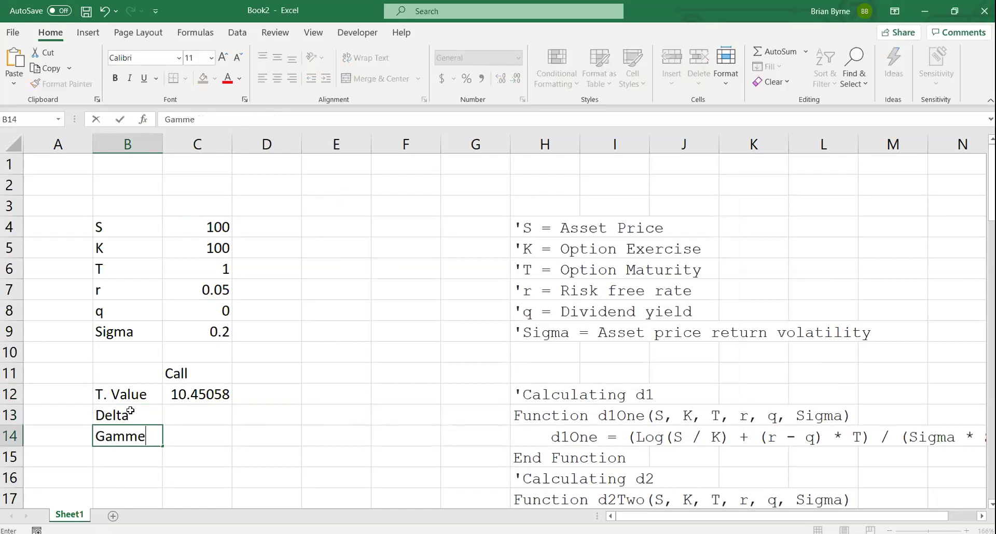
key(BackSpace)
text(a)
key(Return)
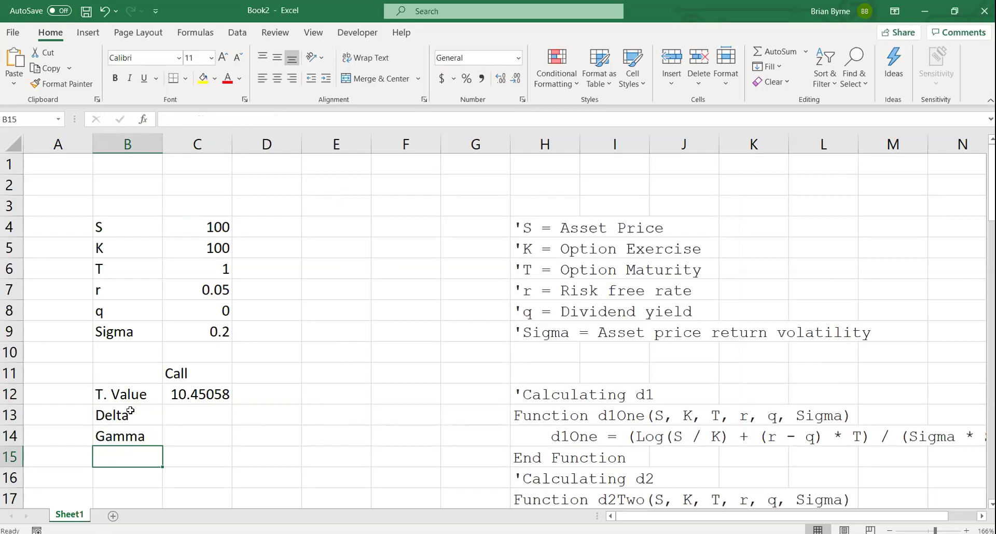
Label B15, B16 and B17 as Vega, Theta and Rho
text(The)
key(BackSpace)
key(BackSpace)
key(BackSpace)
key(BackSpace)
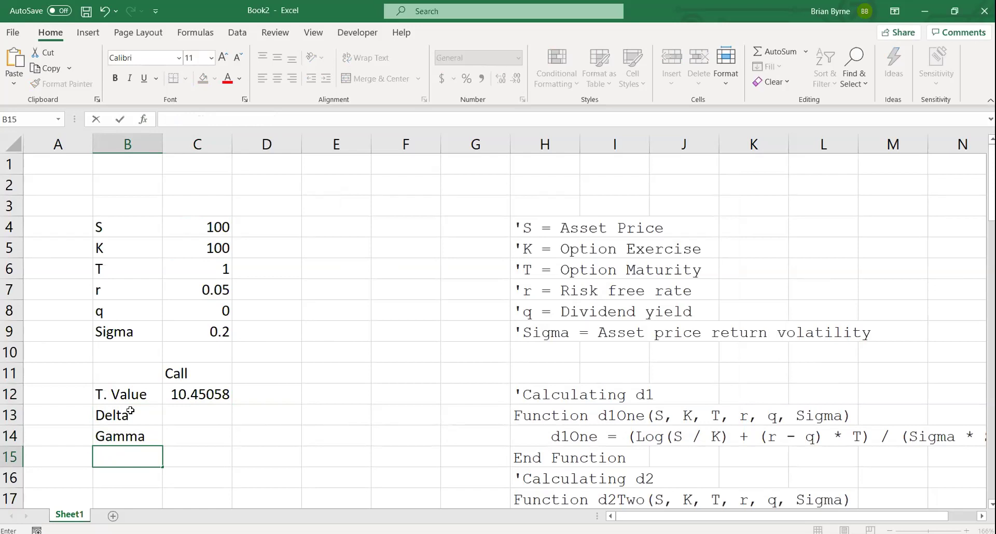
text(Vega)
key(Return)
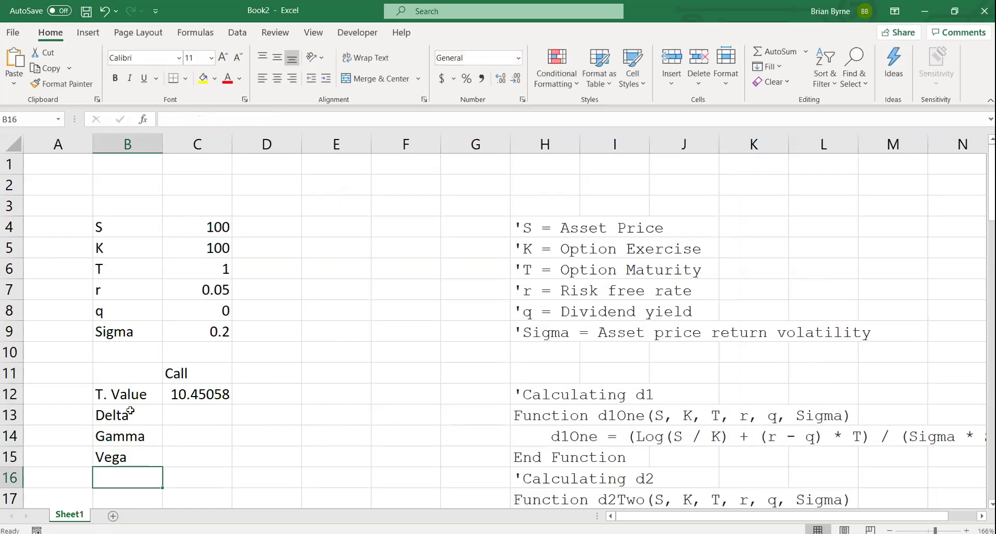
text(Theta )
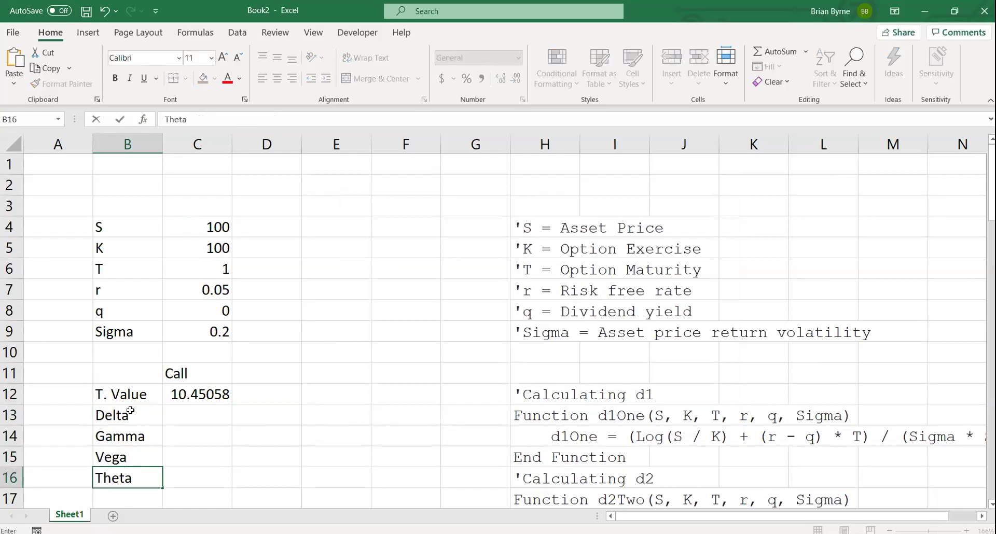
text(Rho)
key(BackSpace)
key(BackSpace)
key(BackSpace)
key(BackSpace)
key(Return)
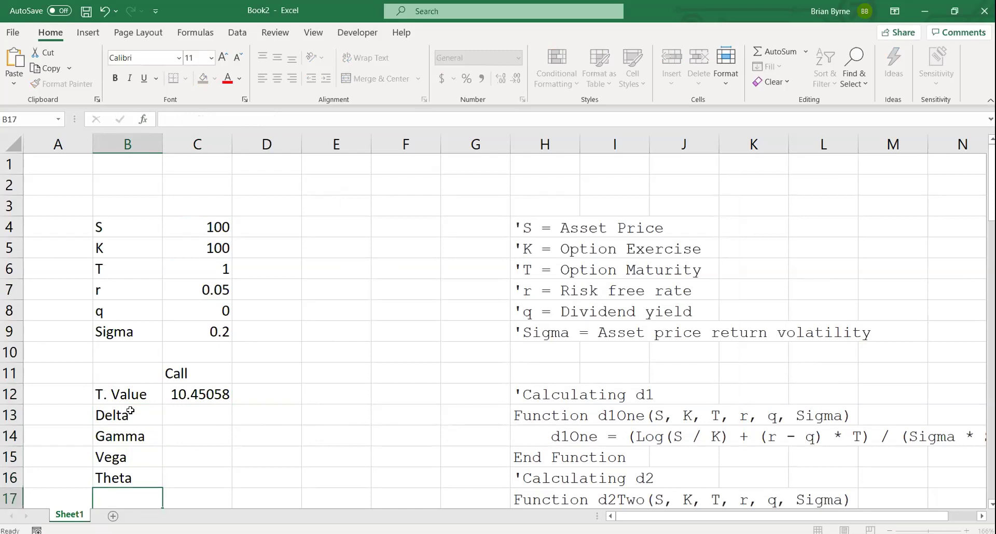
text(Rho)
key(Return)
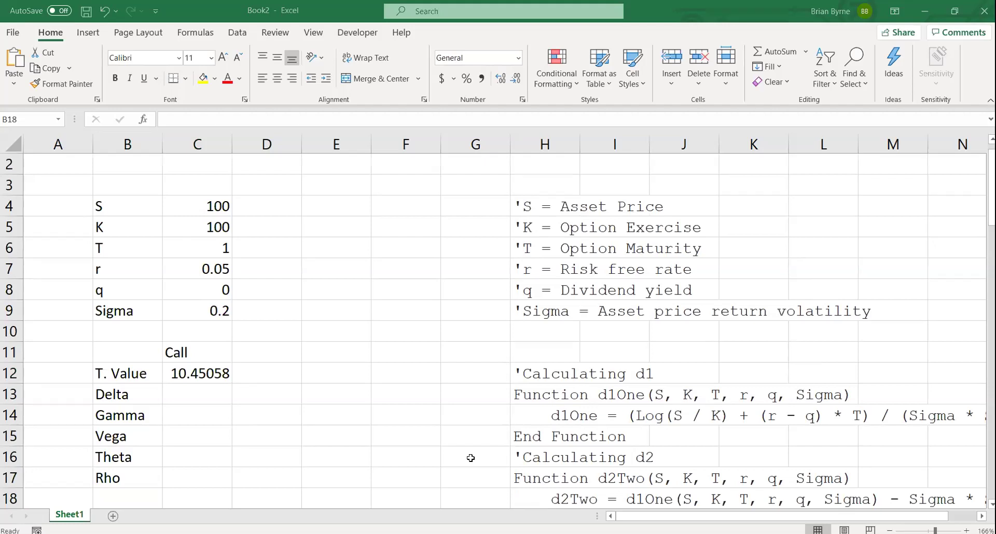
Look over the Black Scholes Greeks VBA code on the web page, then select D11 in Excel
key(alt+Tab)
scroll(518, 285, up, 10)
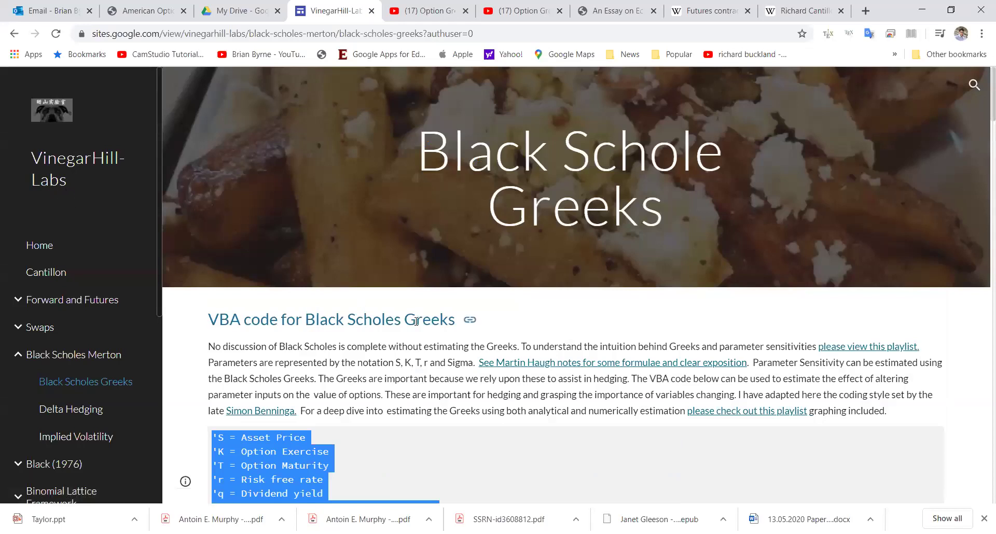
scroll(416, 321, down, 3)
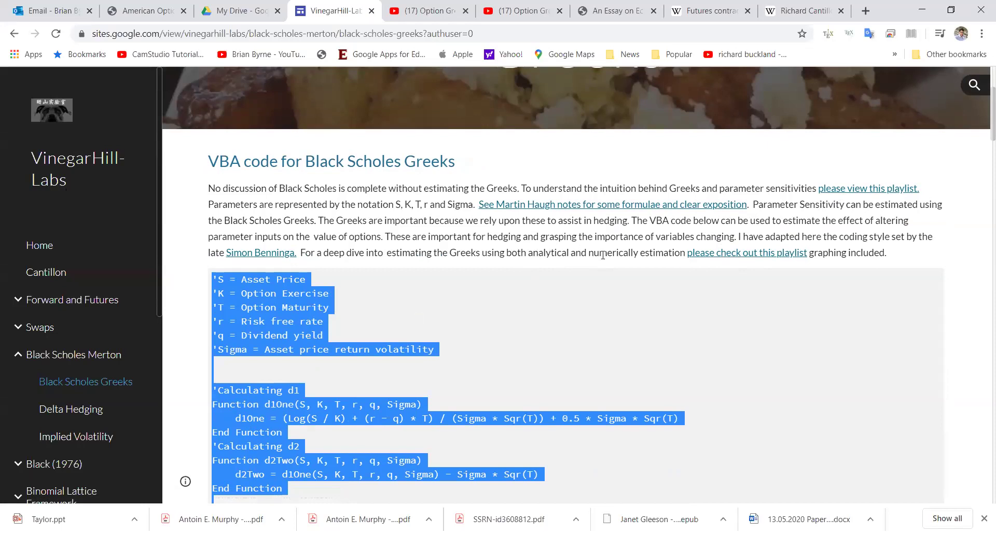
click(602, 281)
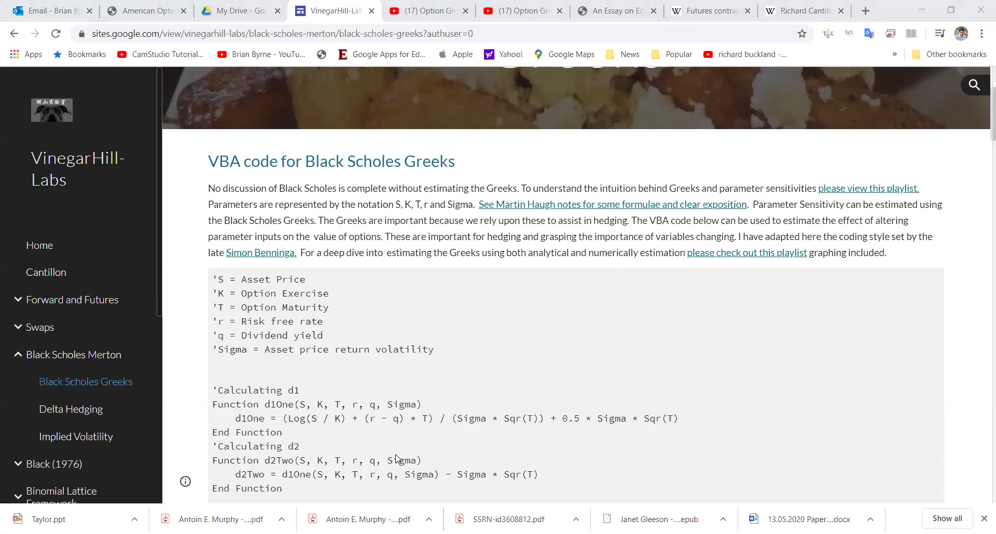
key(alt+Tab)
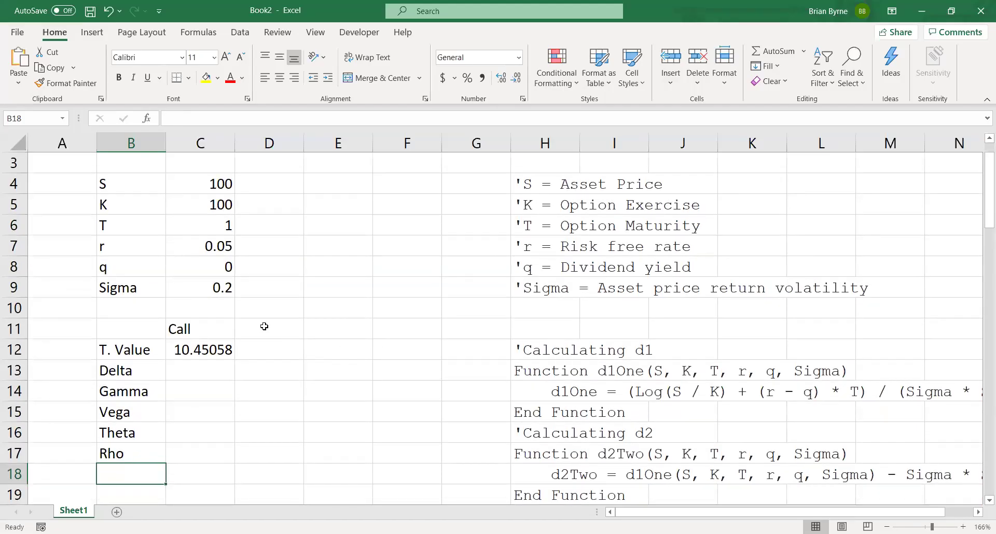
click(264, 326)
Head D11 'Put' and copy the C4:C9 inputs and the C12 formula into column D
text(Put)
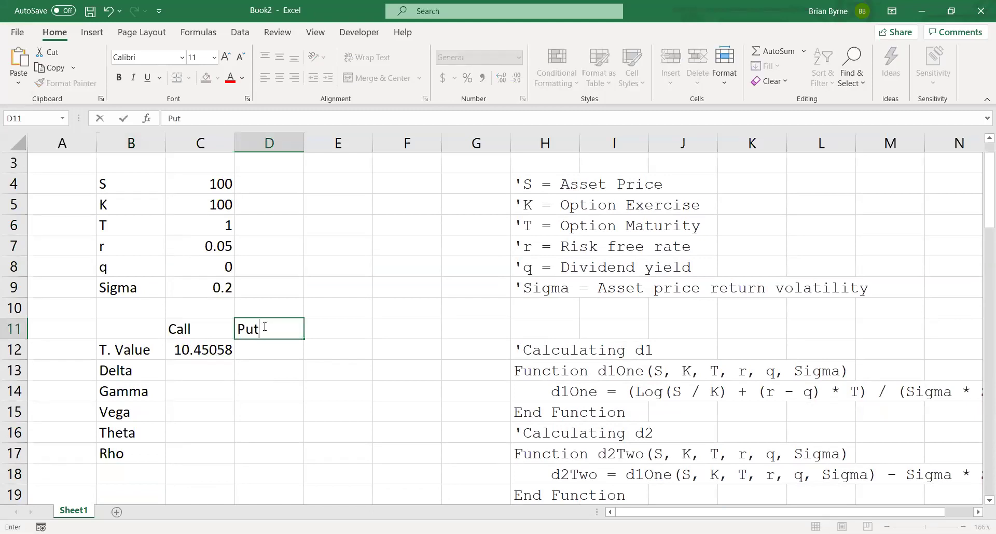
key(Return)
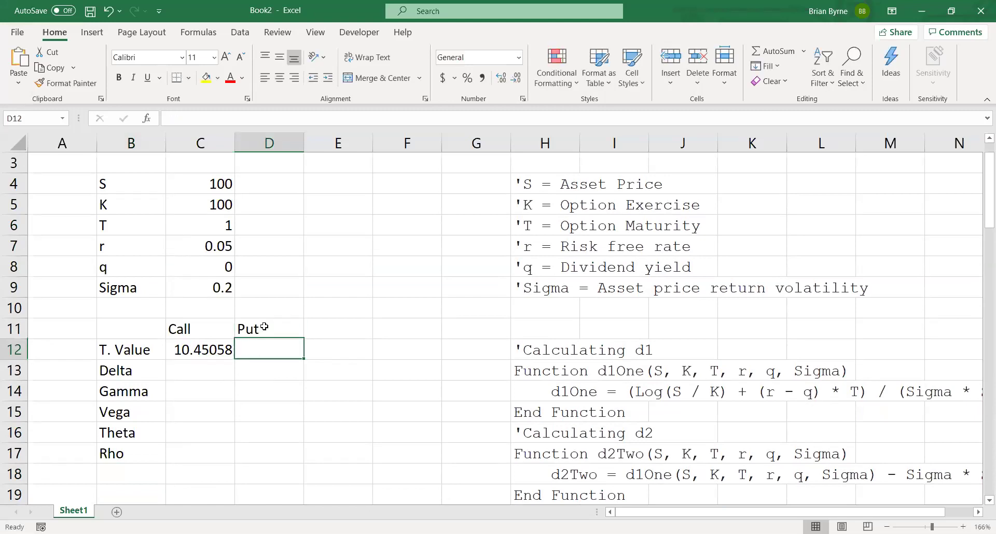
click(202, 353)
click(205, 190)
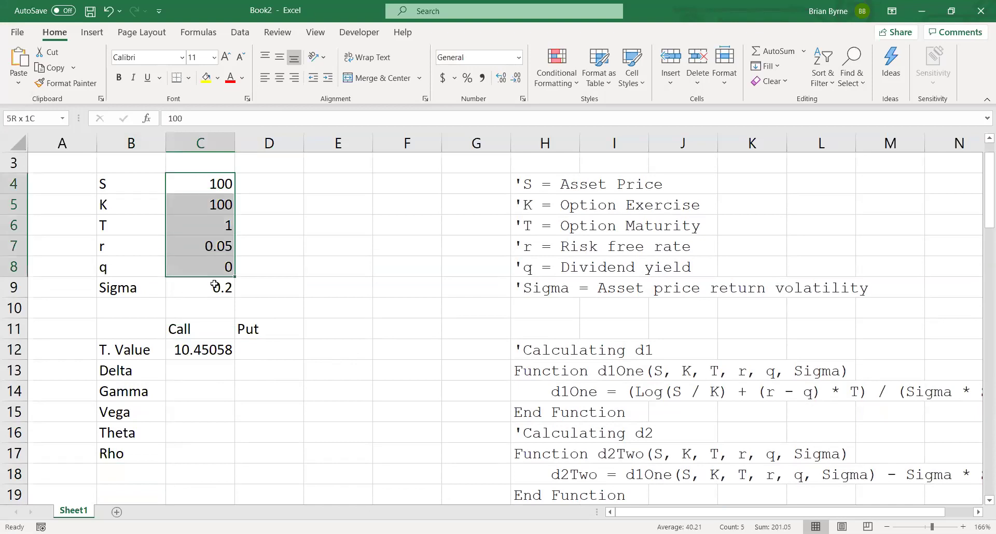
drag(215, 285, 265, 186)
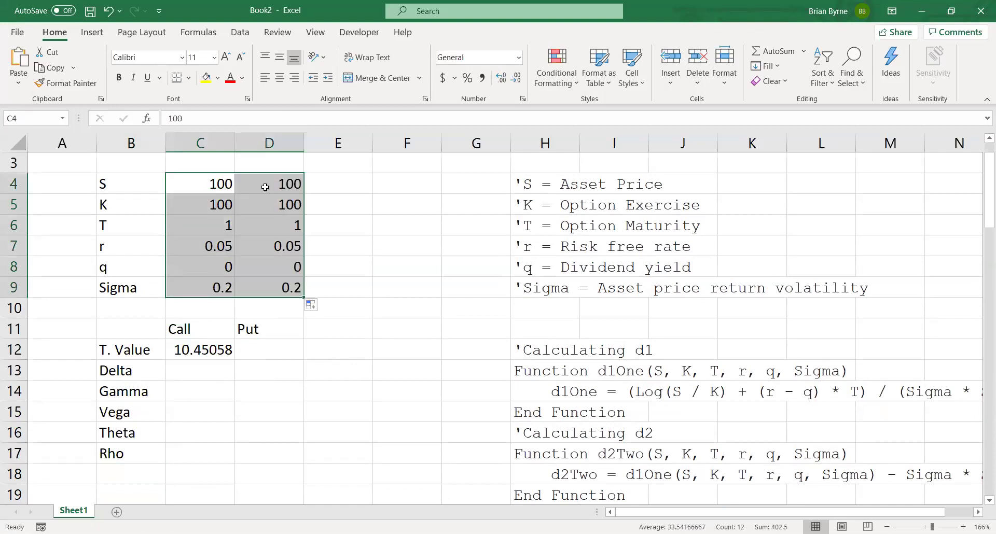
click(264, 351)
click(209, 342)
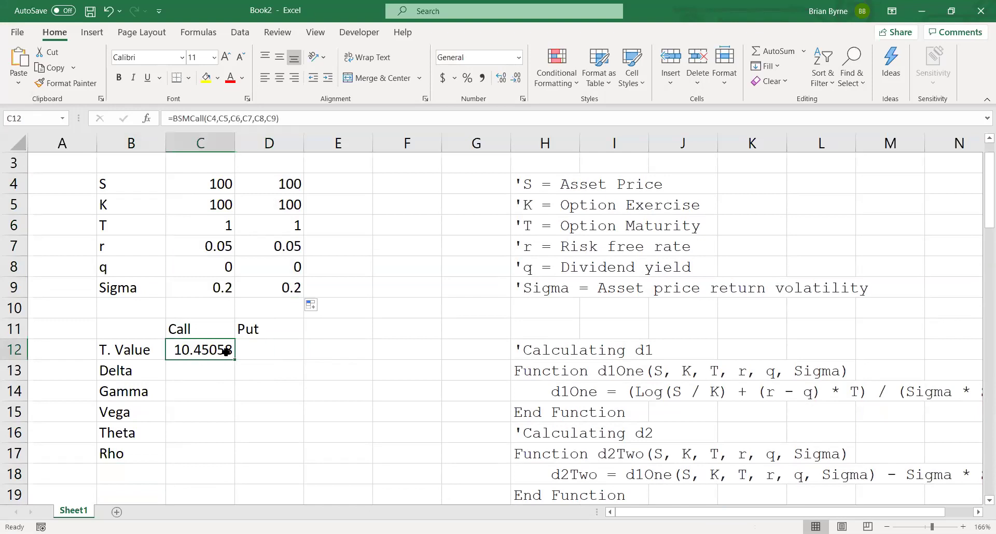
drag(235, 357, 278, 360)
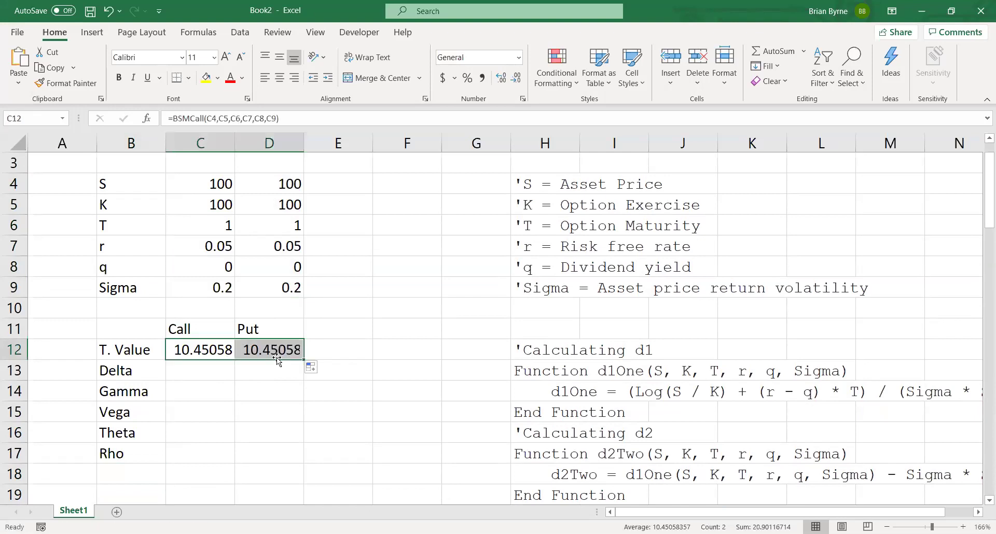
Try changing C12 to BSMPut, then undo to restore the call formula
click(223, 124)
key(BackSpace)
key(BackSpace)
key(BackSpace)
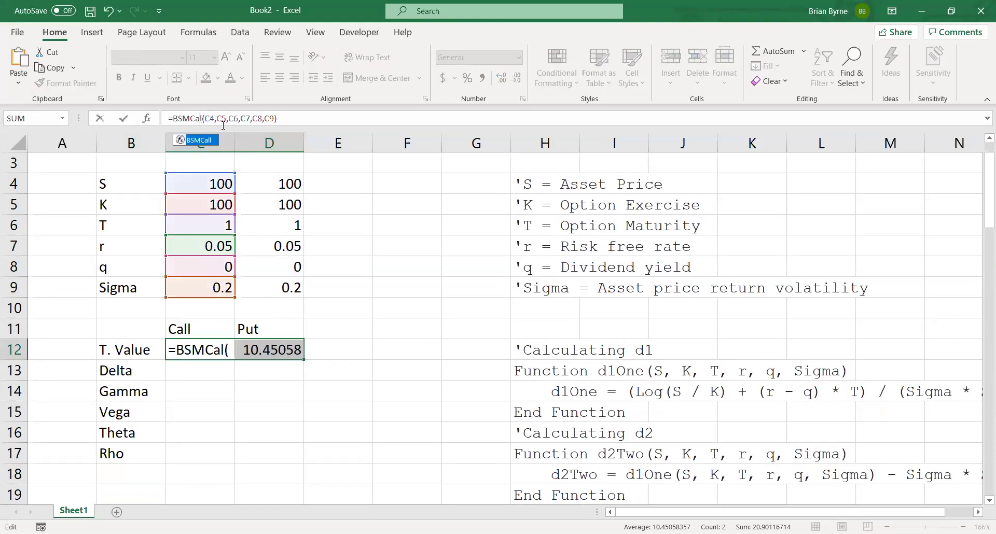
key(BackSpace)
text(Put)
key(Return)
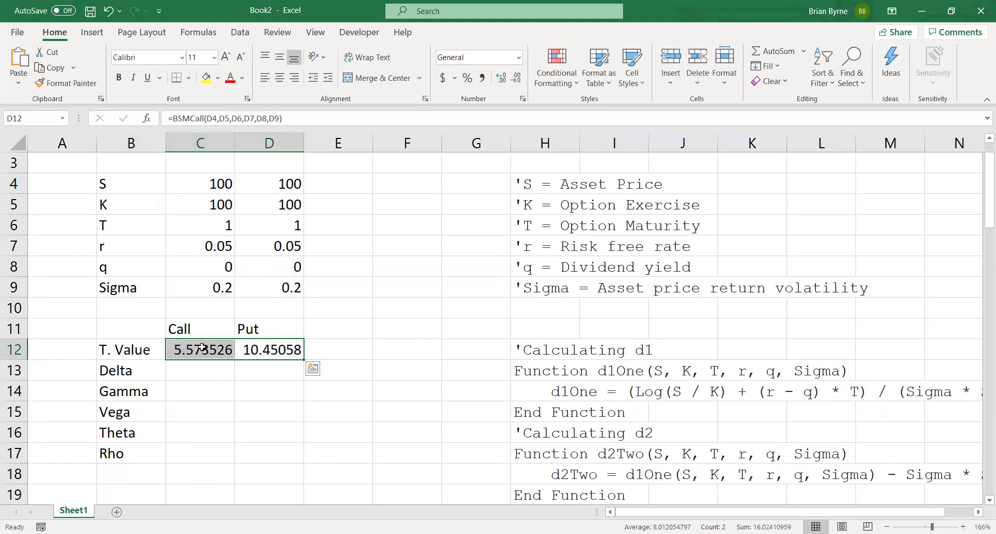
click(109, 12)
Change D12 to =BSMPut(D4,D5,D6,D7,D8,D9), giving a put value of 5.573526
click(267, 352)
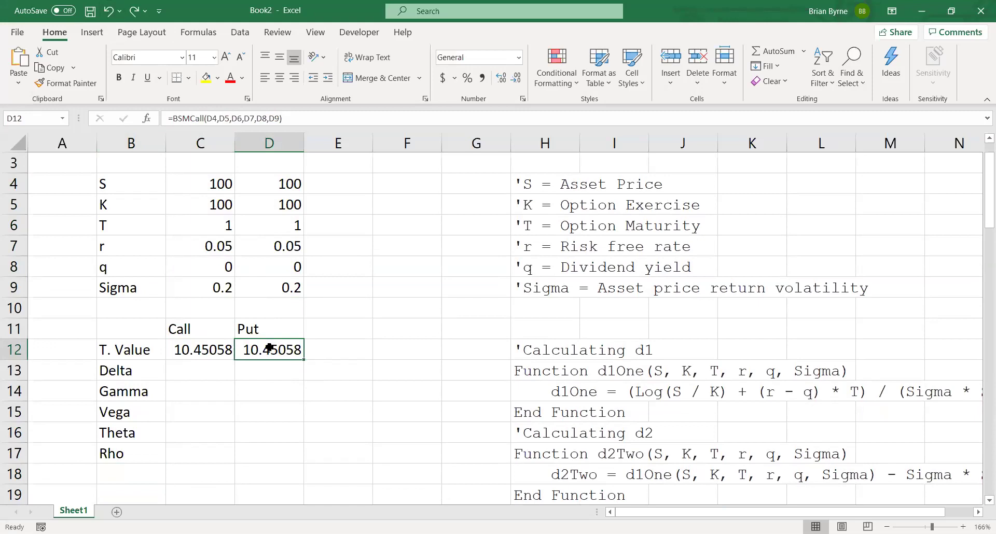
double_click(271, 349)
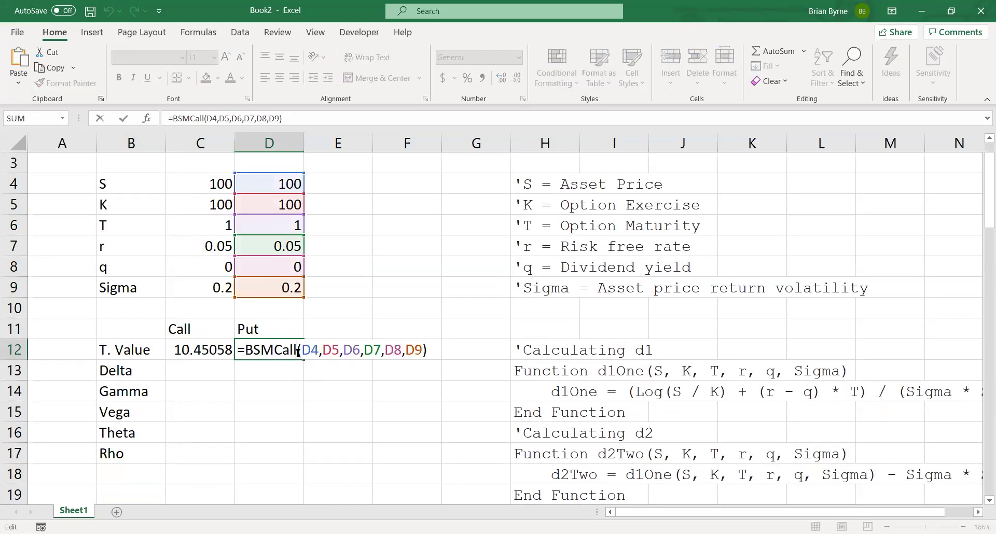
key(BackSpace)
key(BackSpace)
key(BackSpace)
key(BackSpace)
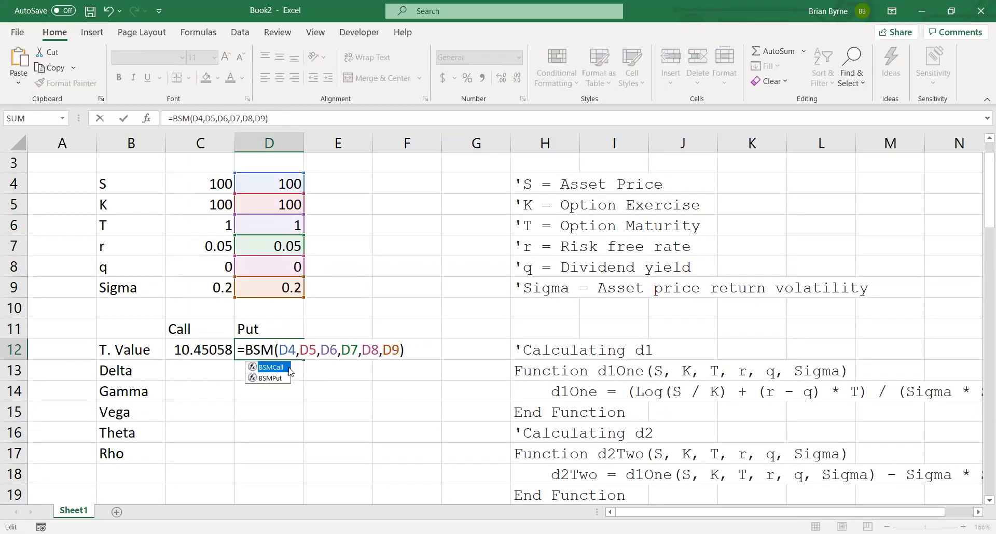
double_click(270, 378)
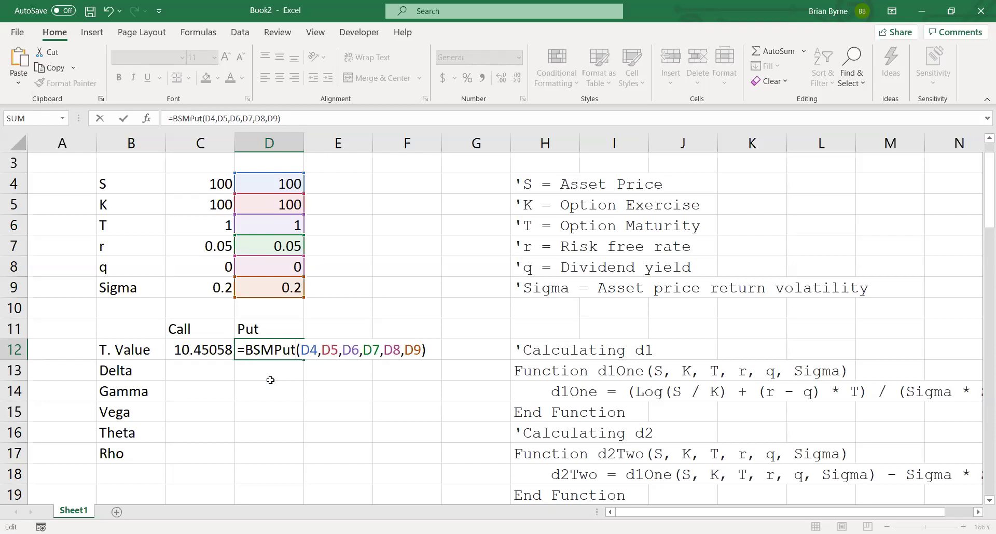
key(Return)
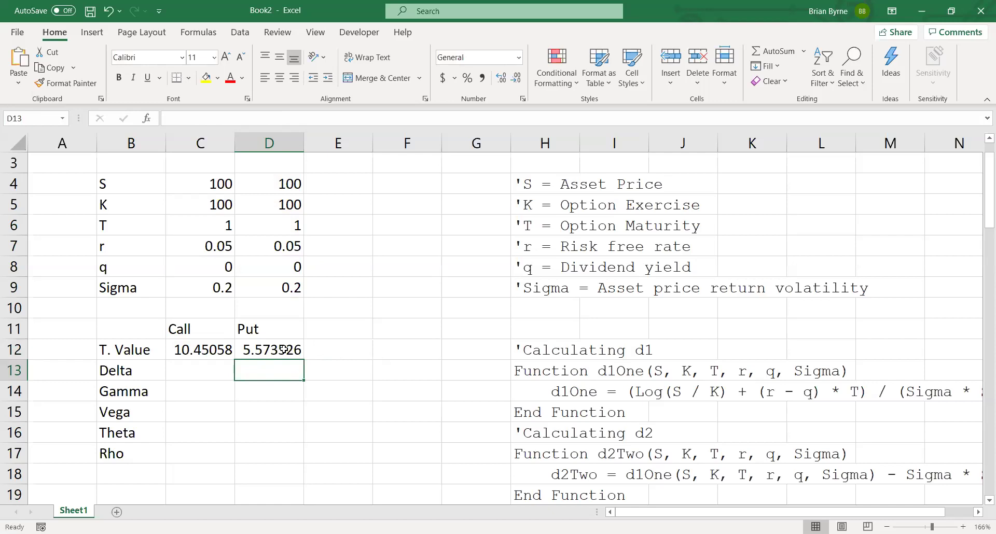
Copy the C12 argument list into C13 and fill it down to C17
click(204, 351)
drag(281, 116, 206, 122)
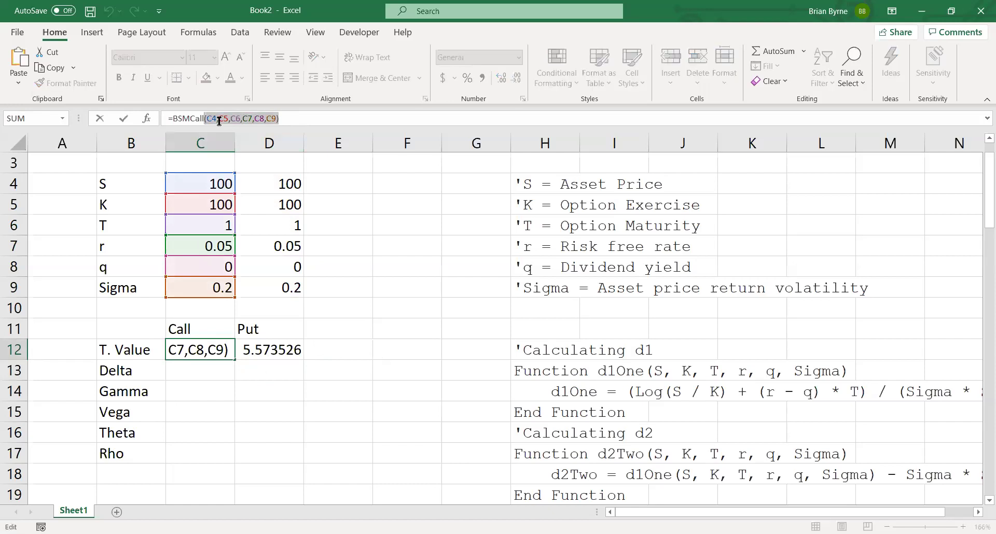
right_click(220, 121)
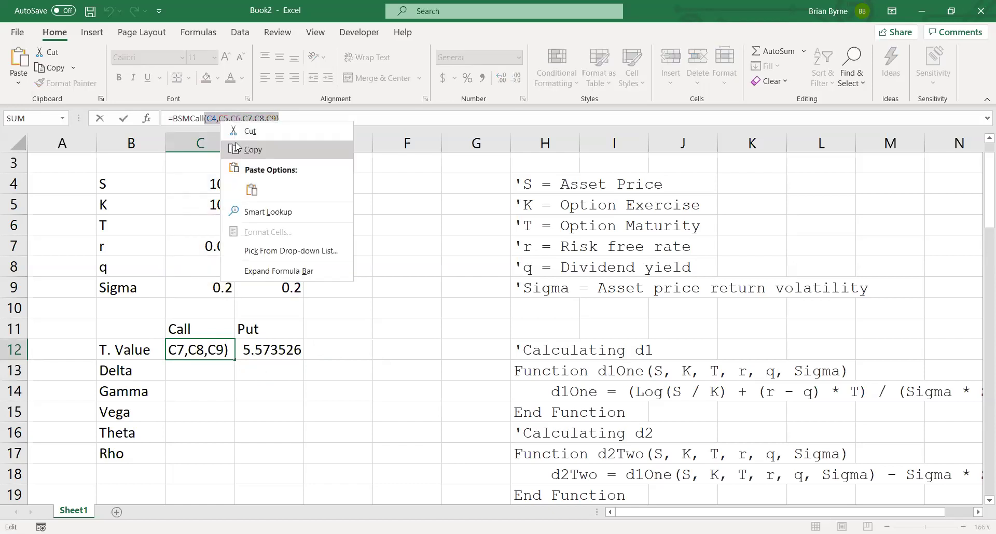
click(253, 150)
key(Return)
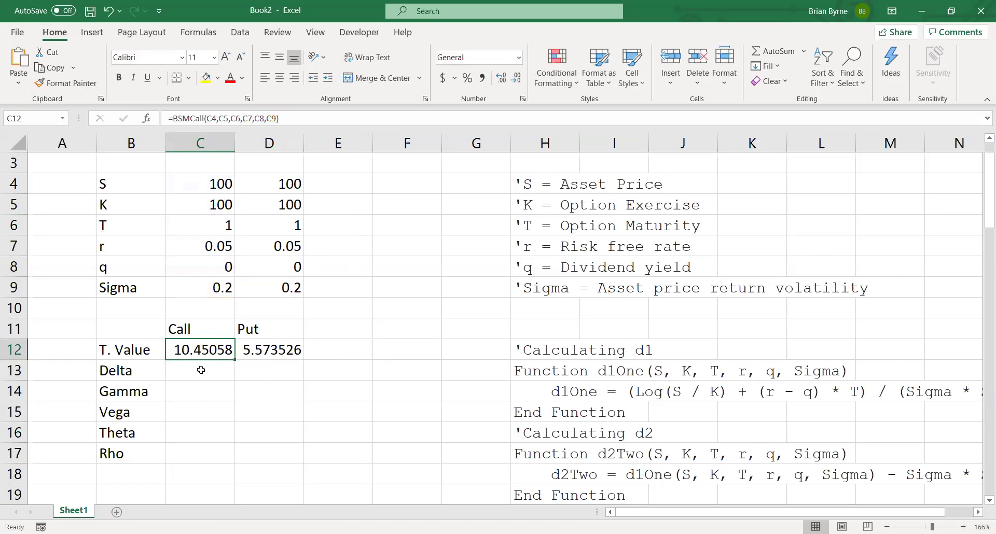
key(ctrl+v)
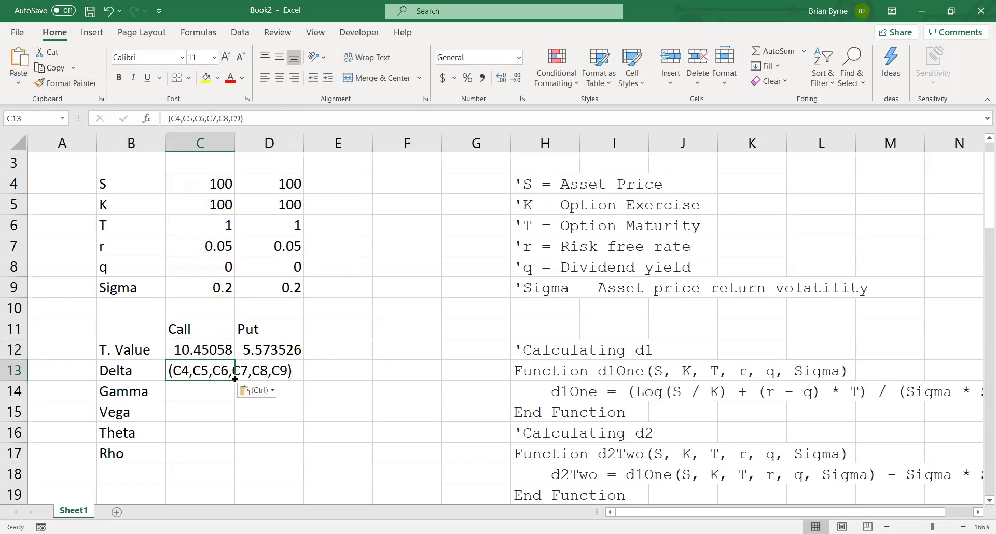
drag(236, 389, 236, 457)
click(176, 369)
Make C13 =DeltaC and C14 =GammaCP, giving 0.636831 and 0.018762
click(169, 118)
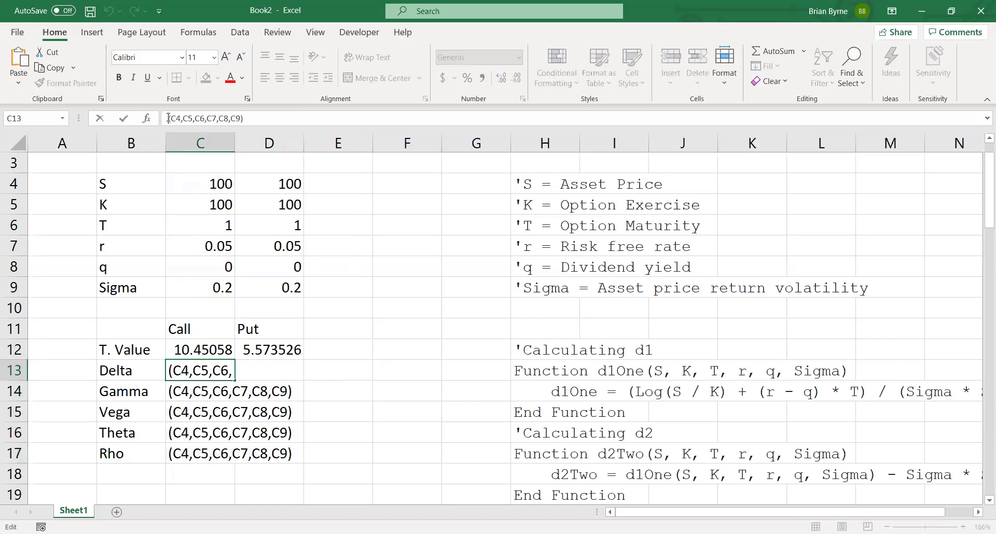
text(=)
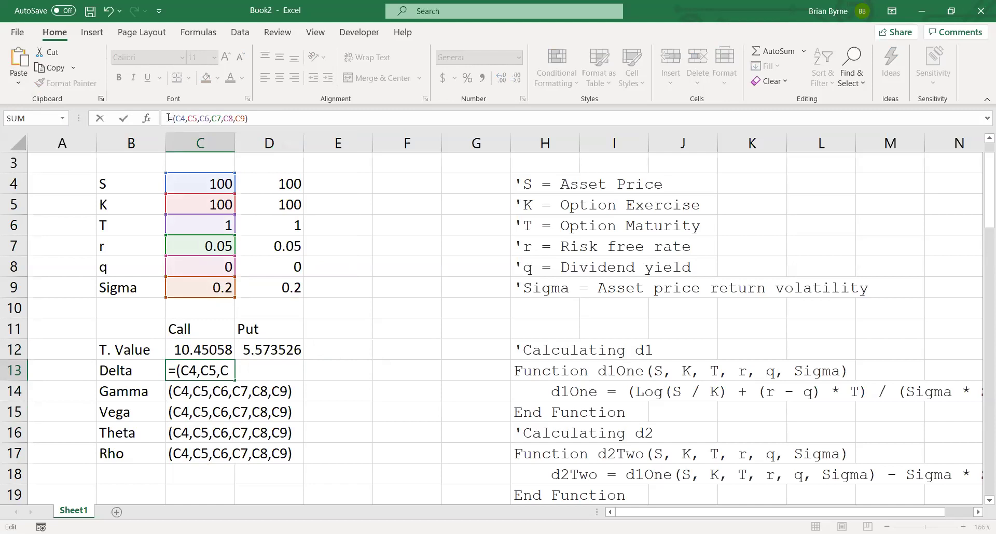
text(d)
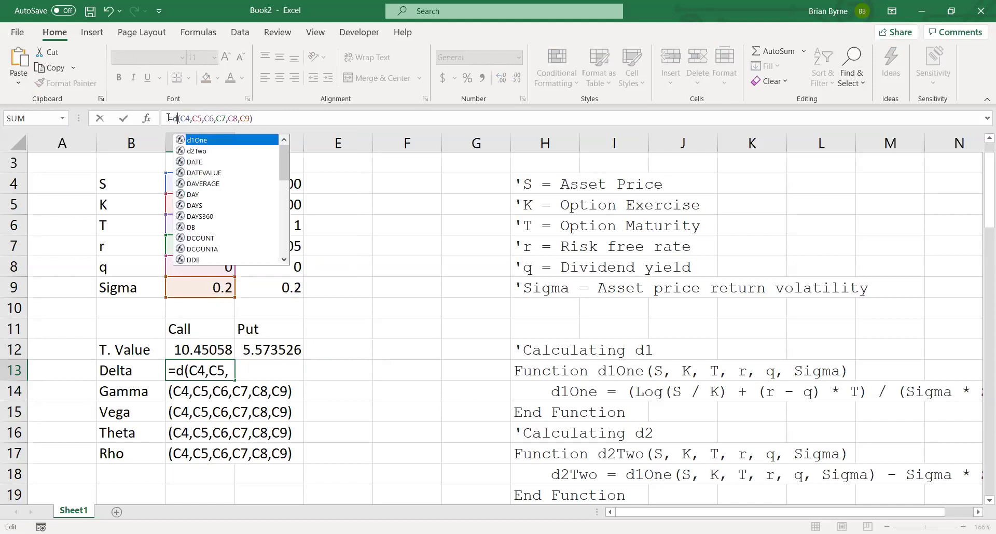
text(elta)
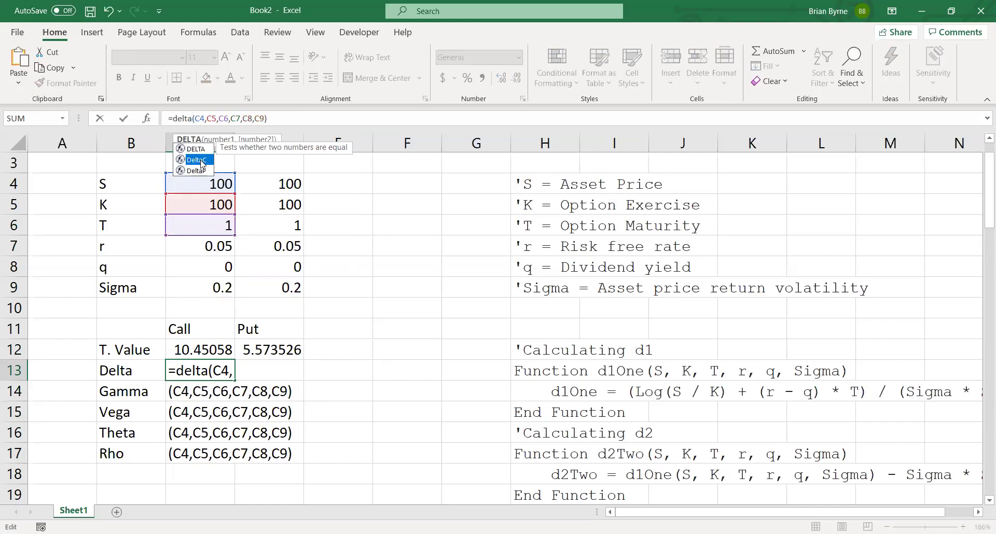
double_click(202, 164)
key(Return)
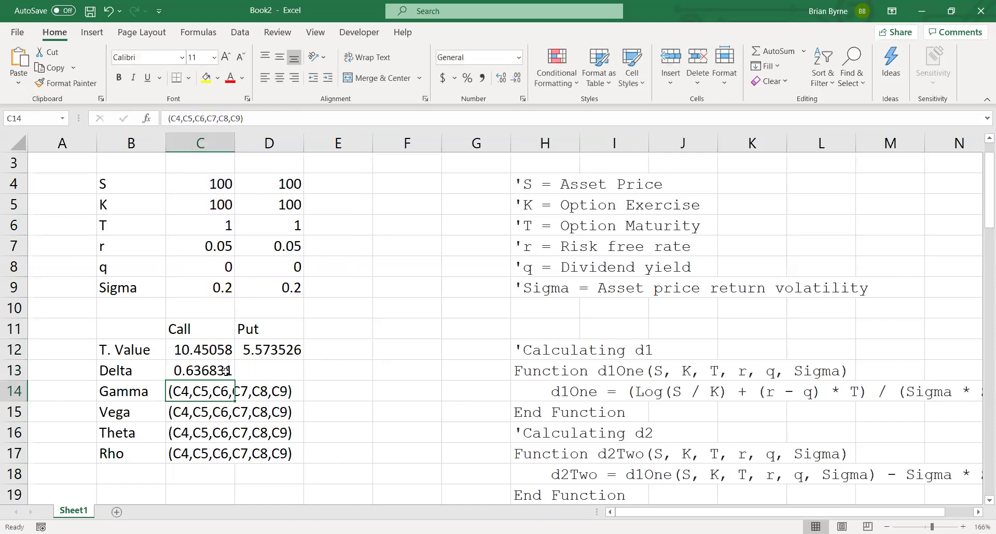
click(168, 118)
text(=g)
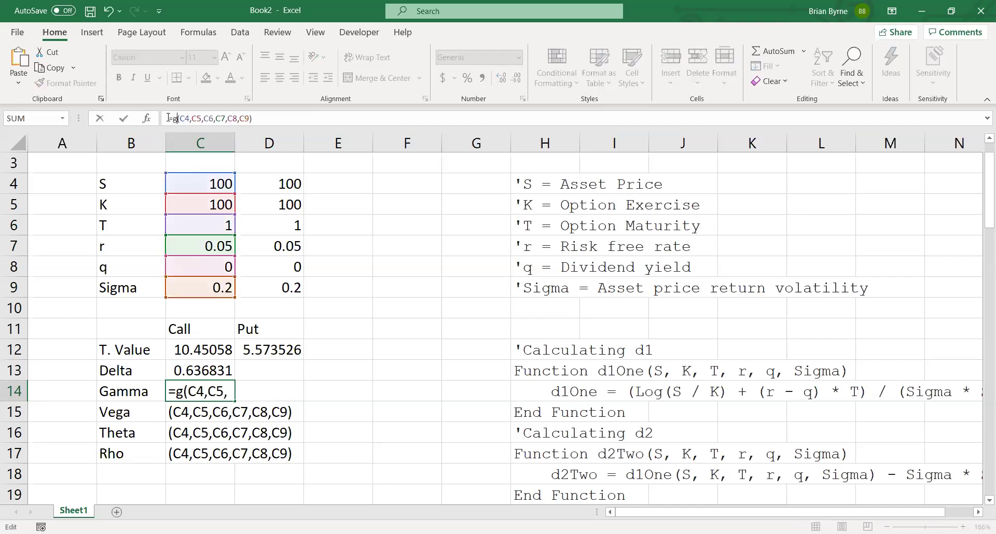
text(amm)
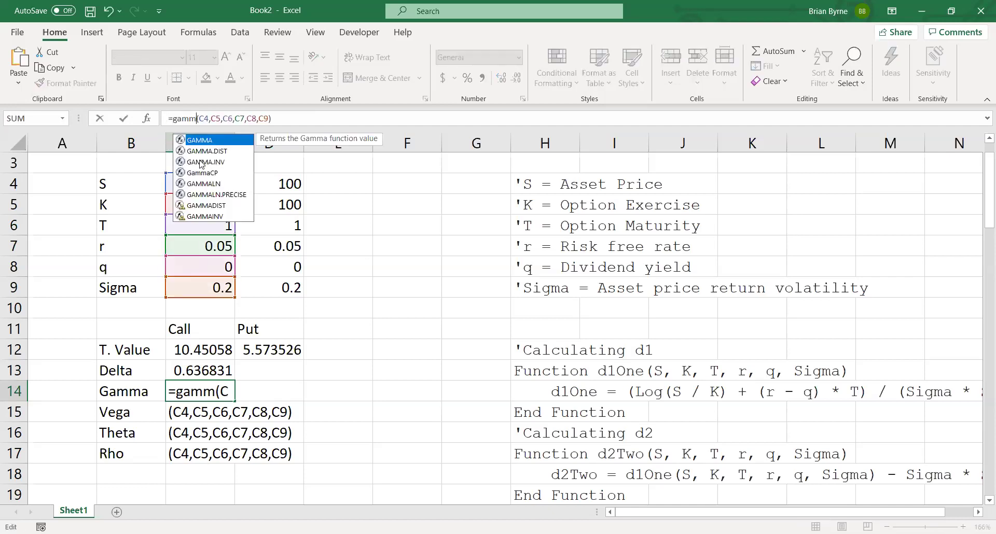
click(207, 173)
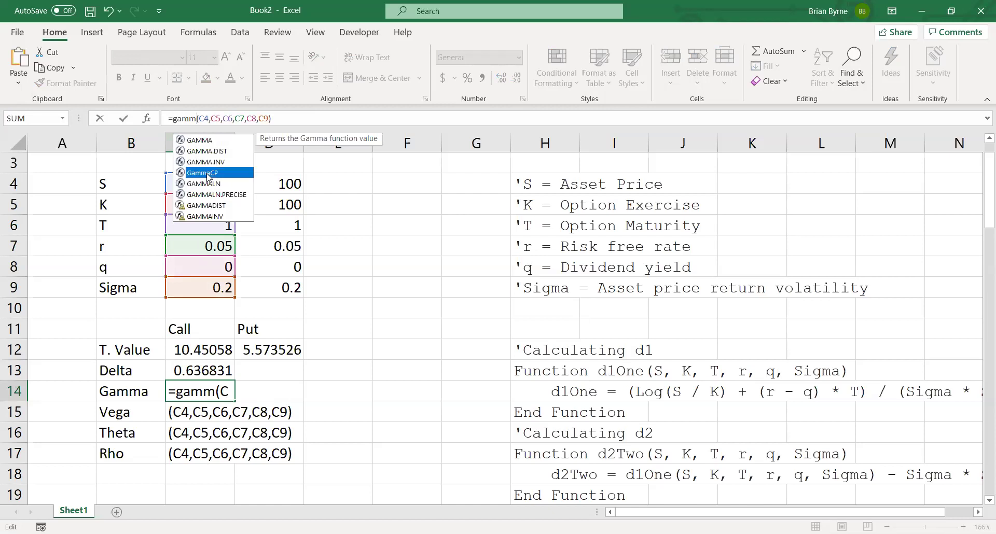
double_click(207, 174)
key(Return)
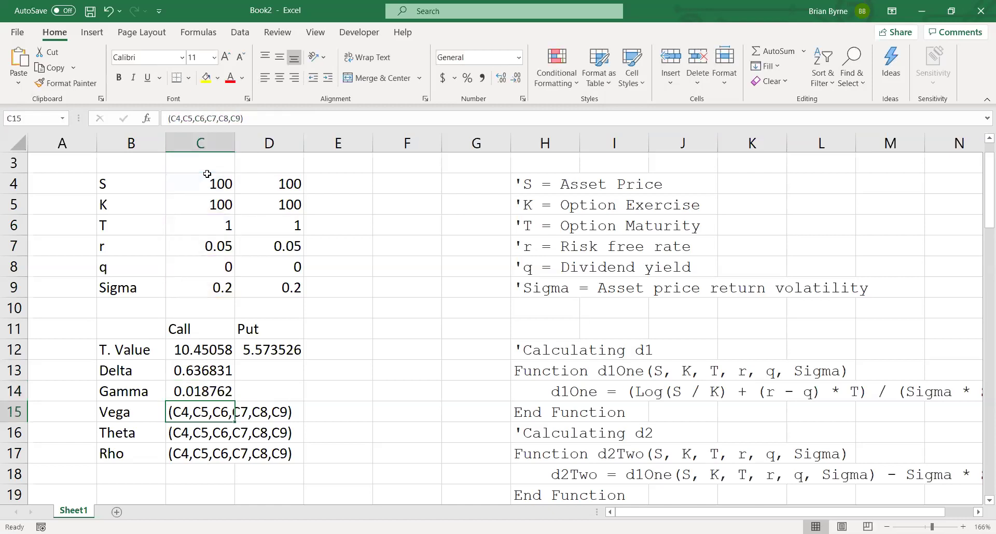
Make C15:C17 =Vega, =ThetaC and =RhoC, giving 37.52403, -6.41403 and 53.23248
click(169, 118)
text(=)
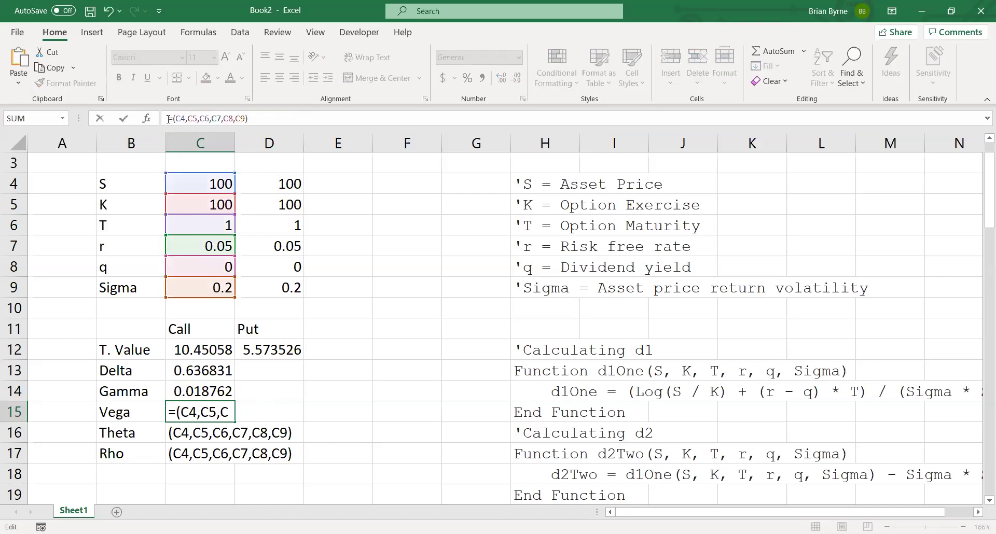
text(vega)
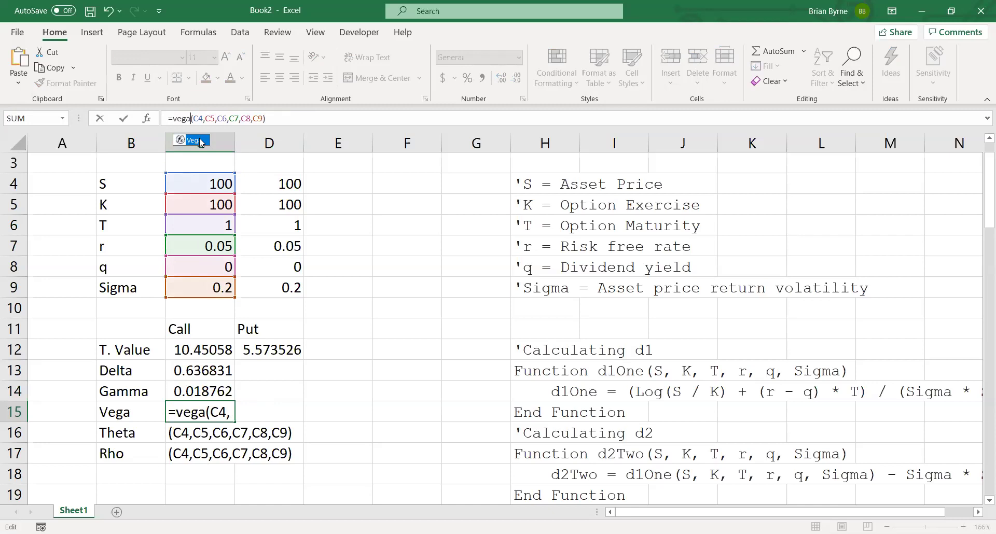
key(Return)
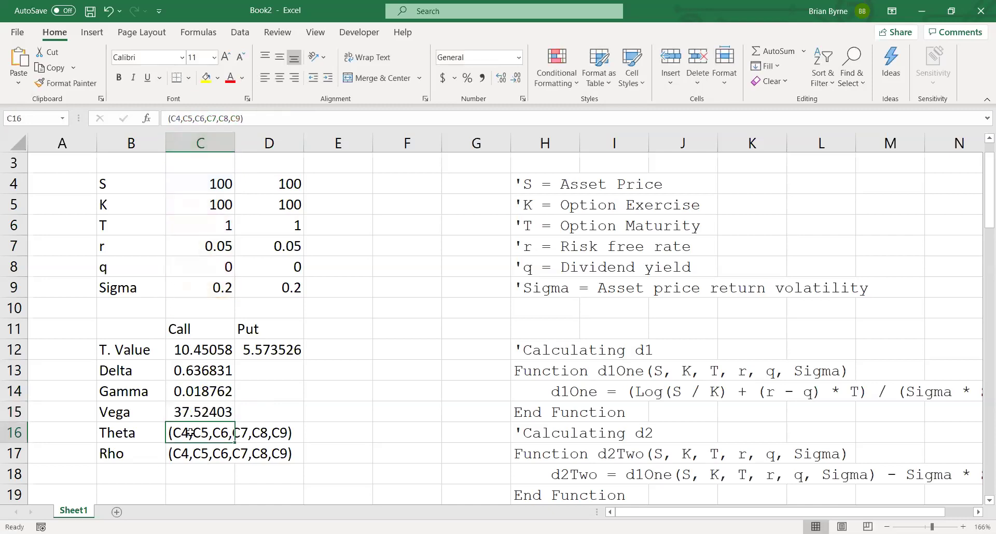
click(168, 118)
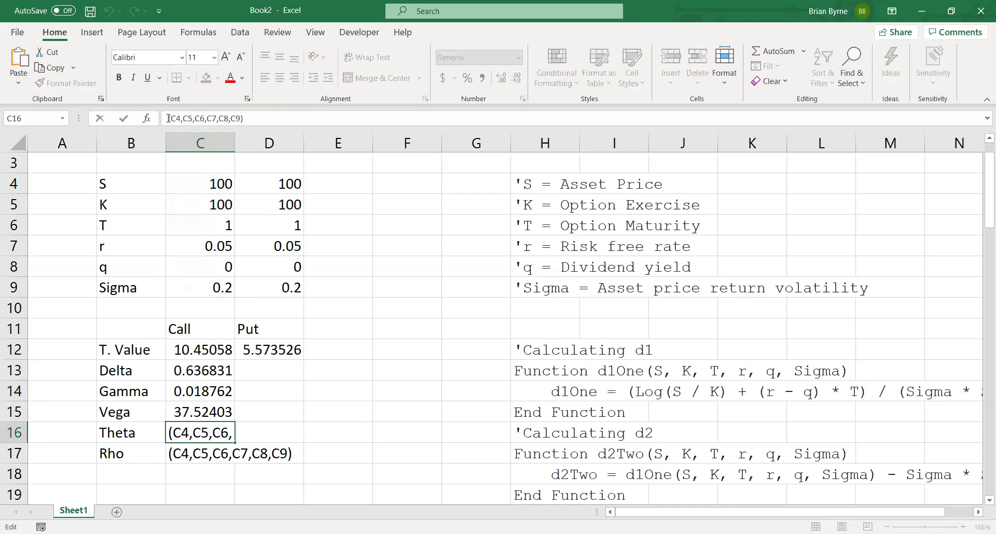
text(=thet)
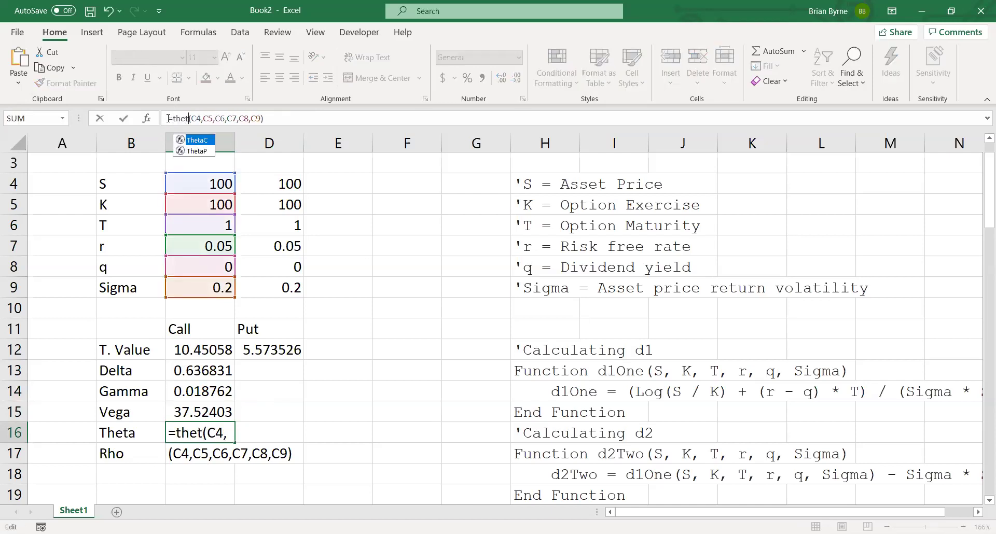
double_click(201, 146)
key(Return)
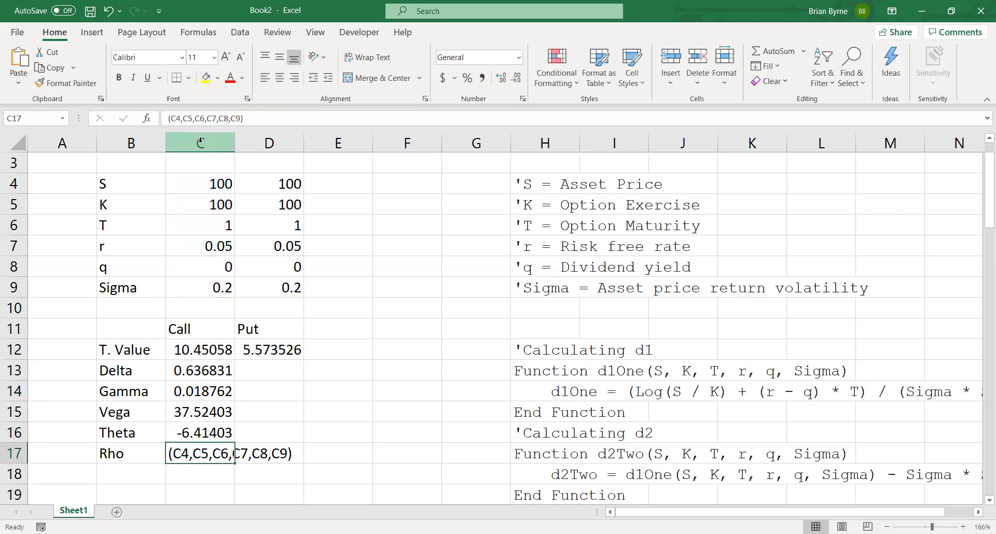
click(170, 118)
text(=)
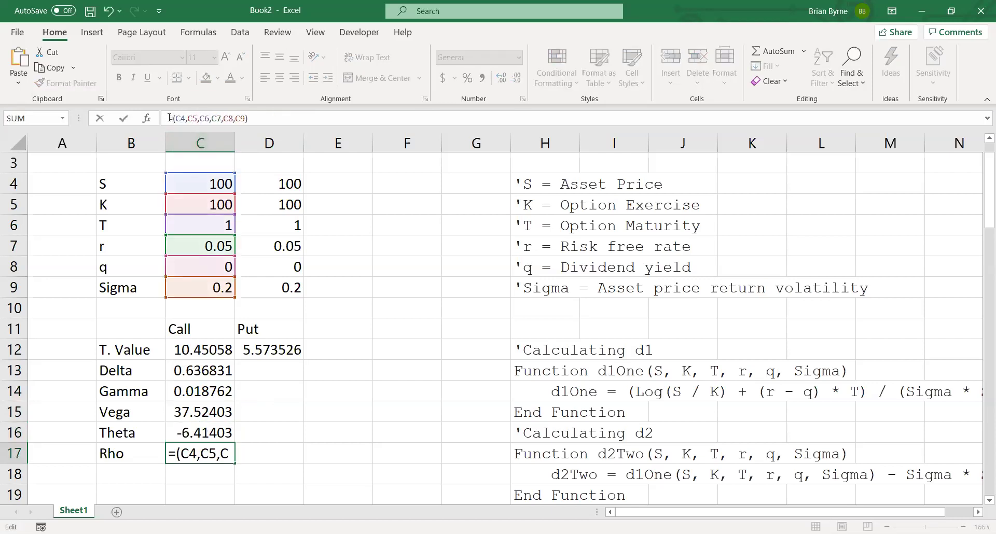
text(rho)
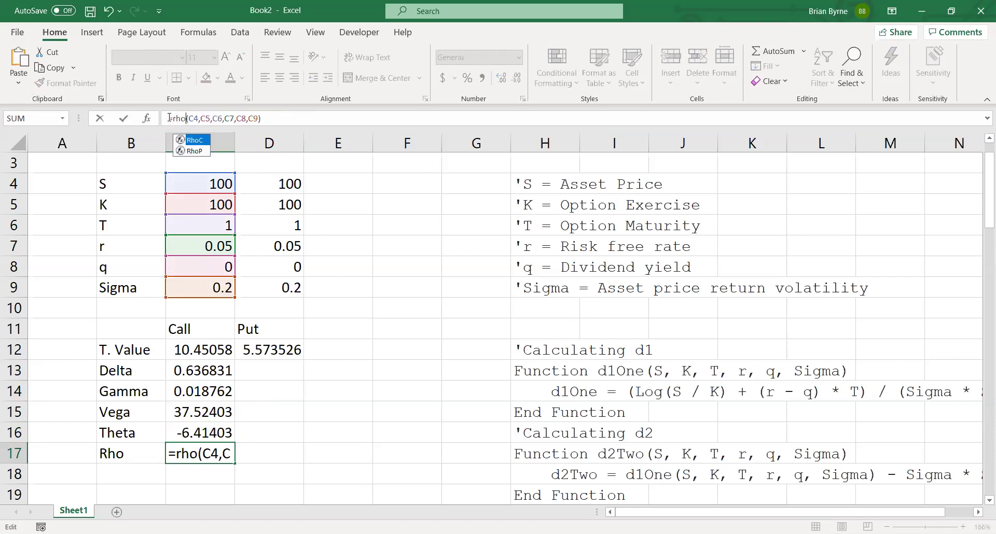
double_click(194, 143)
key(Return)
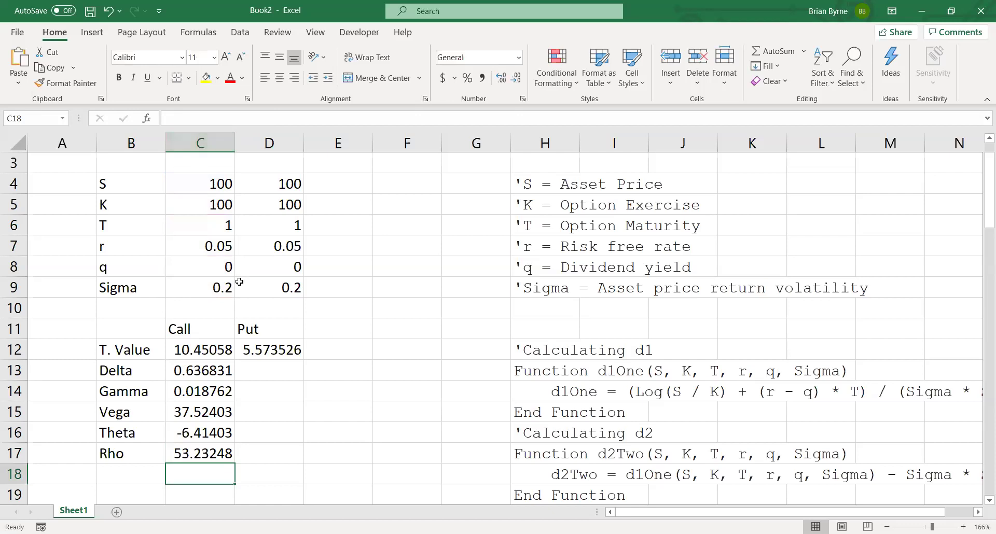
Copy the call Greeks into D13:D17 and switch the put delta to DeltaP (-0.36317)
drag(198, 369, 278, 464)
click(261, 374)
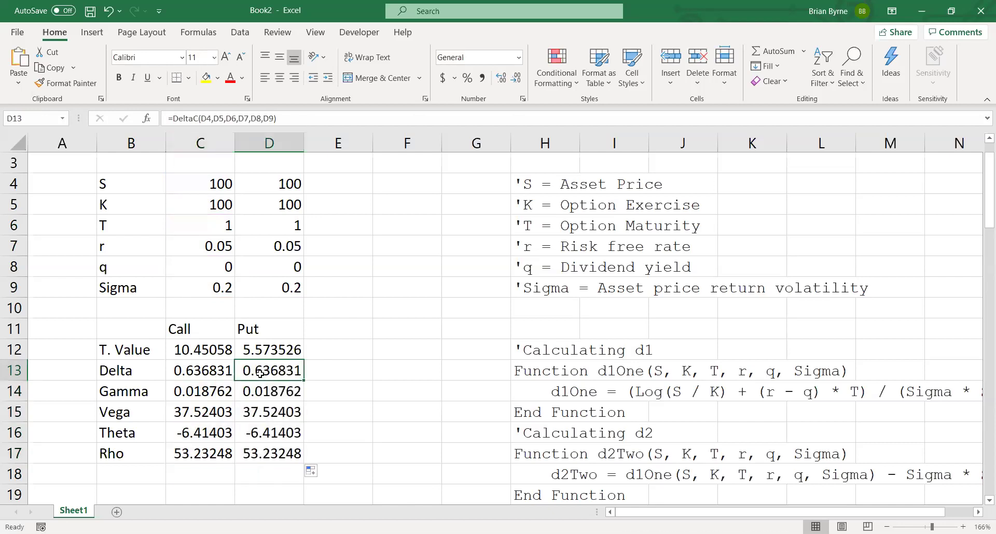
click(199, 118)
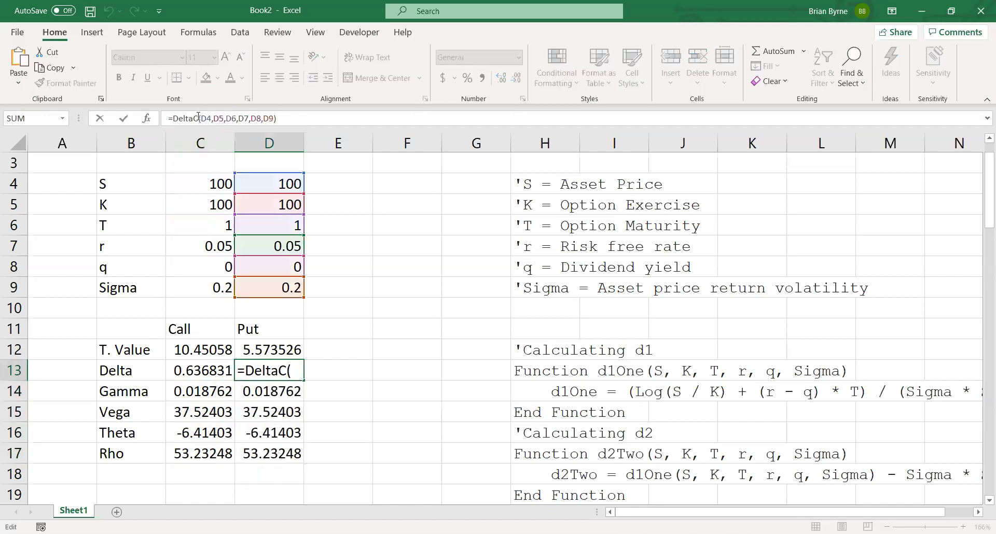
key(BackSpace)
text(P)
key(Return)
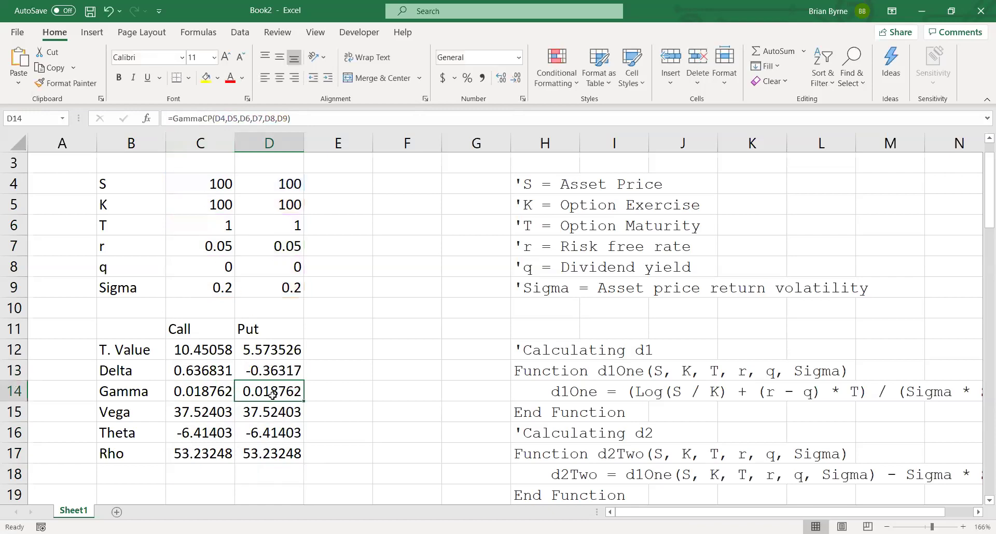
double_click(272, 397)
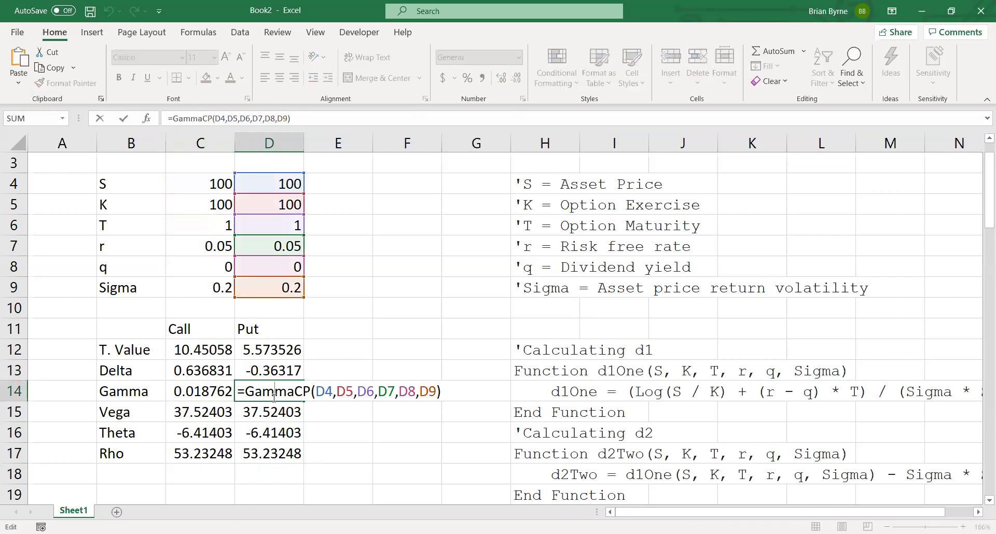
key(Return)
Switch D16 and D17 to ThetaP and RhoP, giving -1.65788 and -41.8905
click(272, 432)
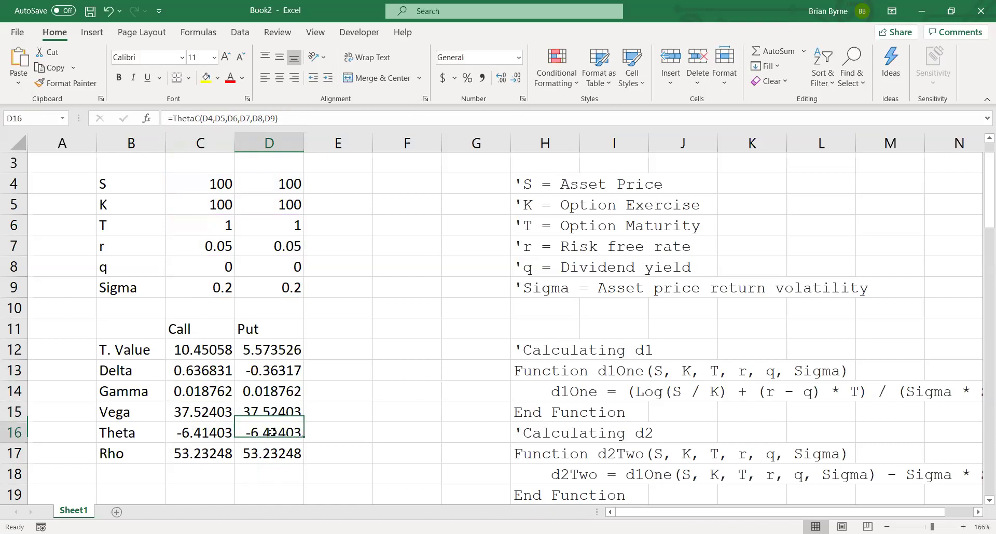
click(200, 118)
key(BackSpace)
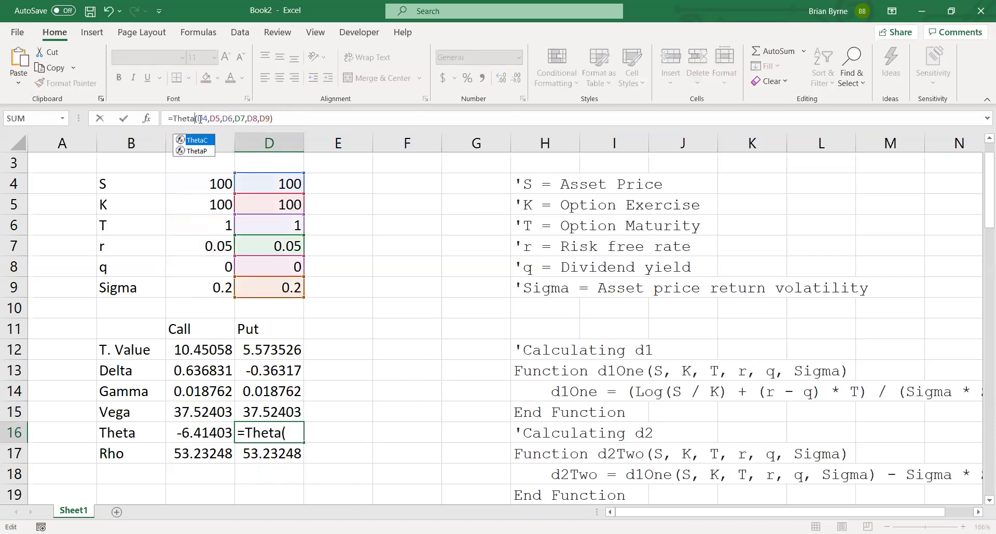
click(202, 151)
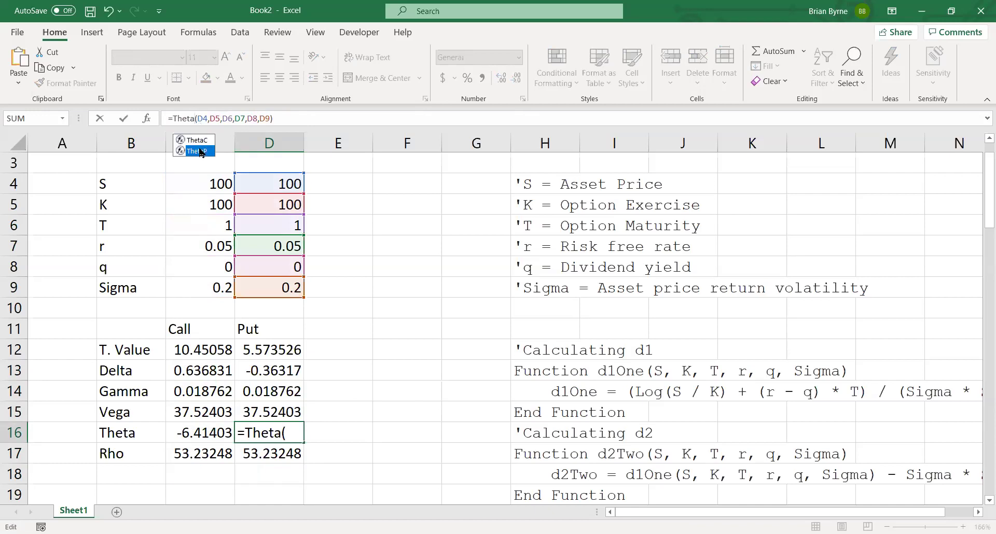
double_click(200, 151)
key(Return)
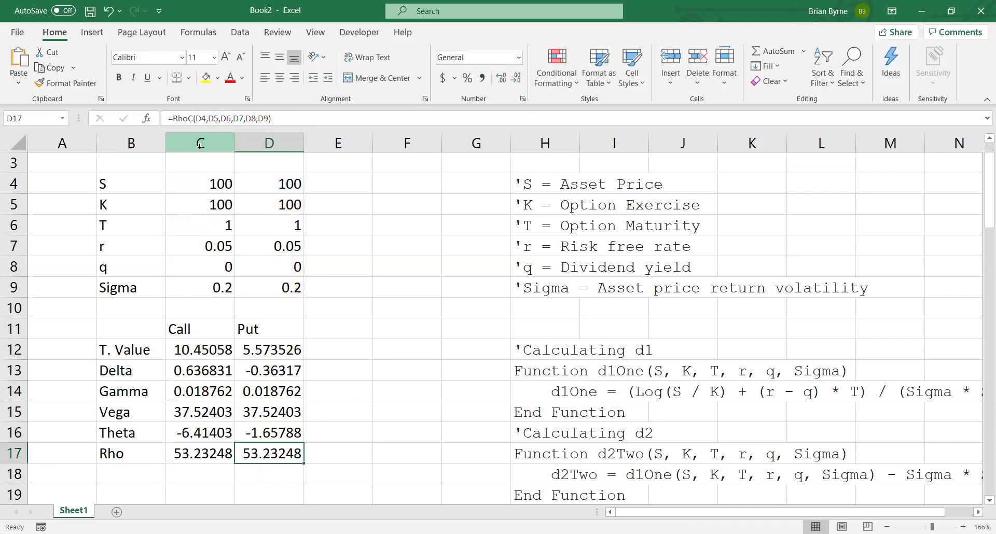
key(F2)
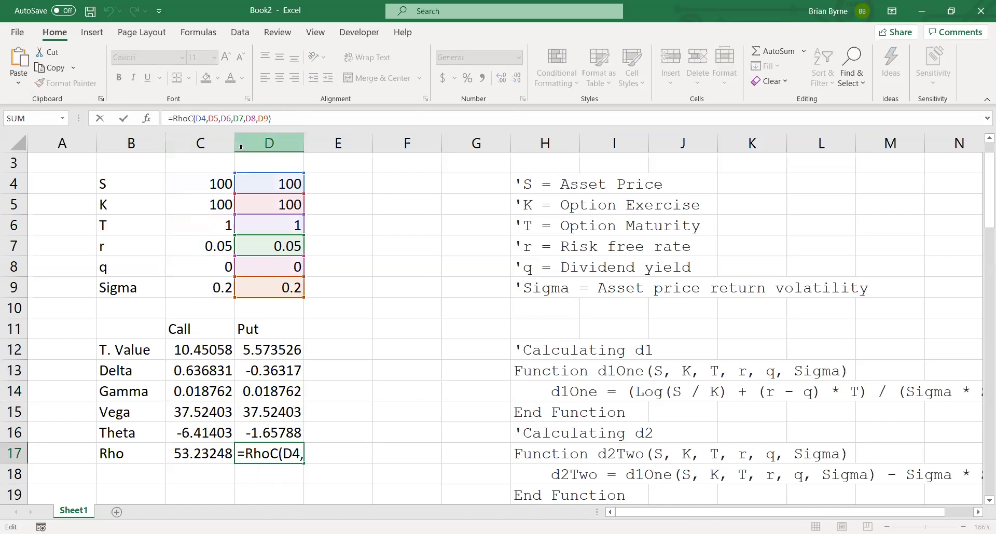
key(BackSpace)
text(P)
key(Return)
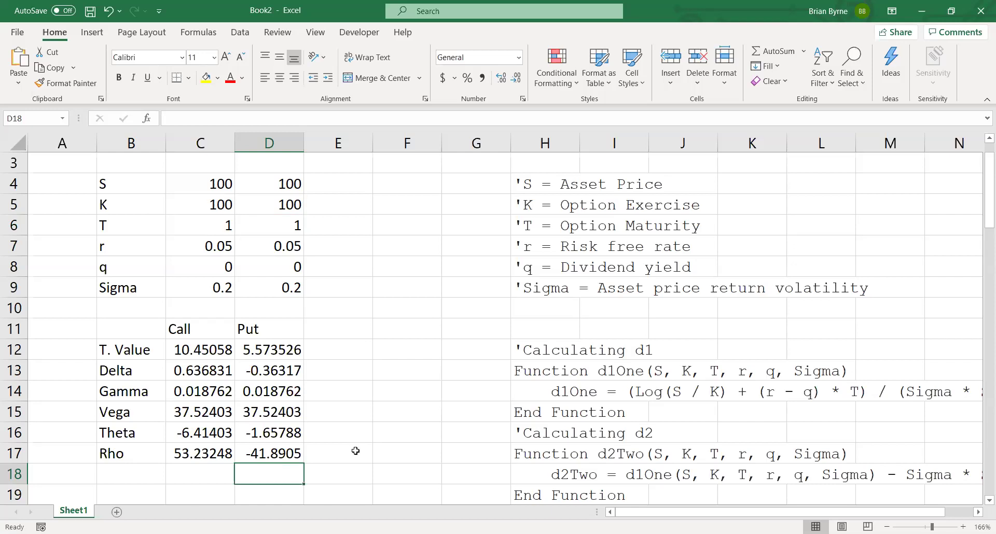
Paste the reference screenshot showing Call 10.4505836, Delta 0.63683065 and Rho 53.2324815 onto the sheet
key(ctrl+v)
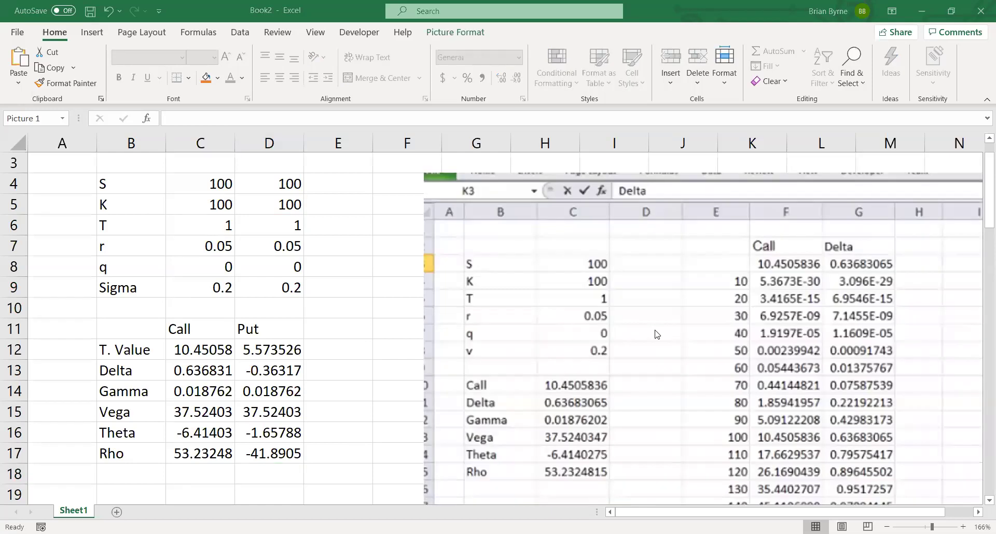